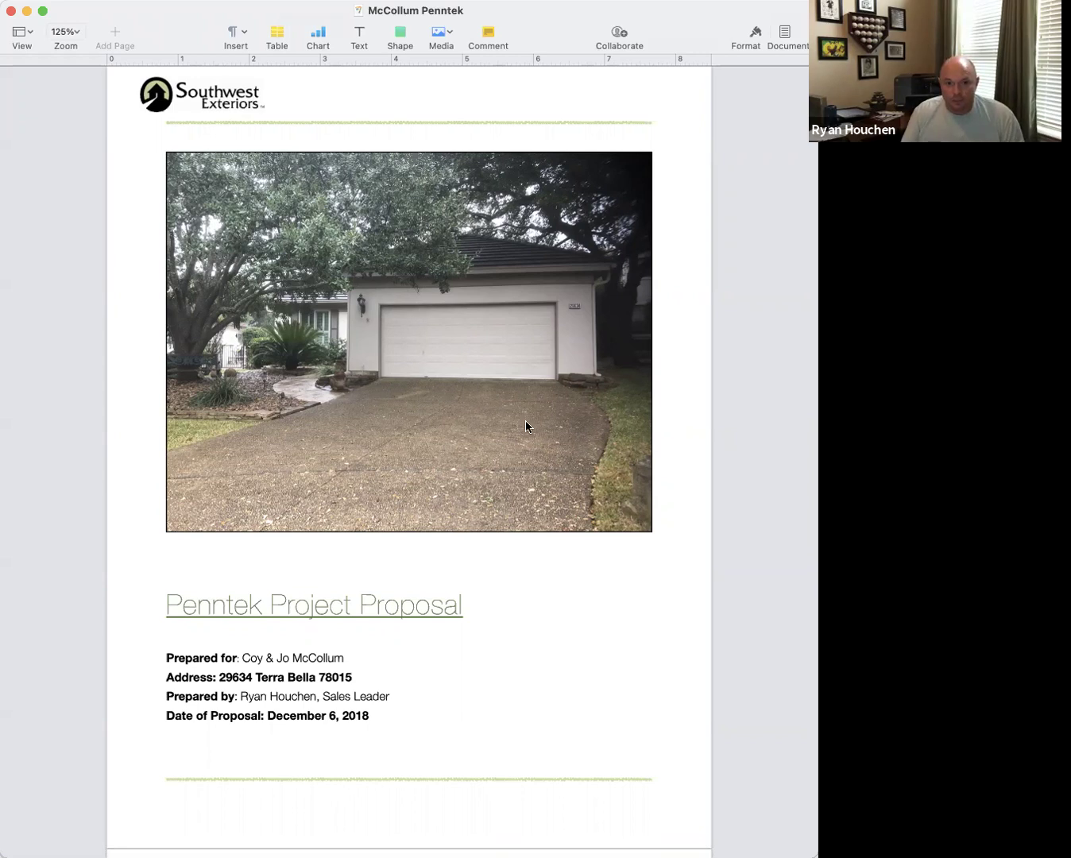
scroll(525, 419, "down", 10)
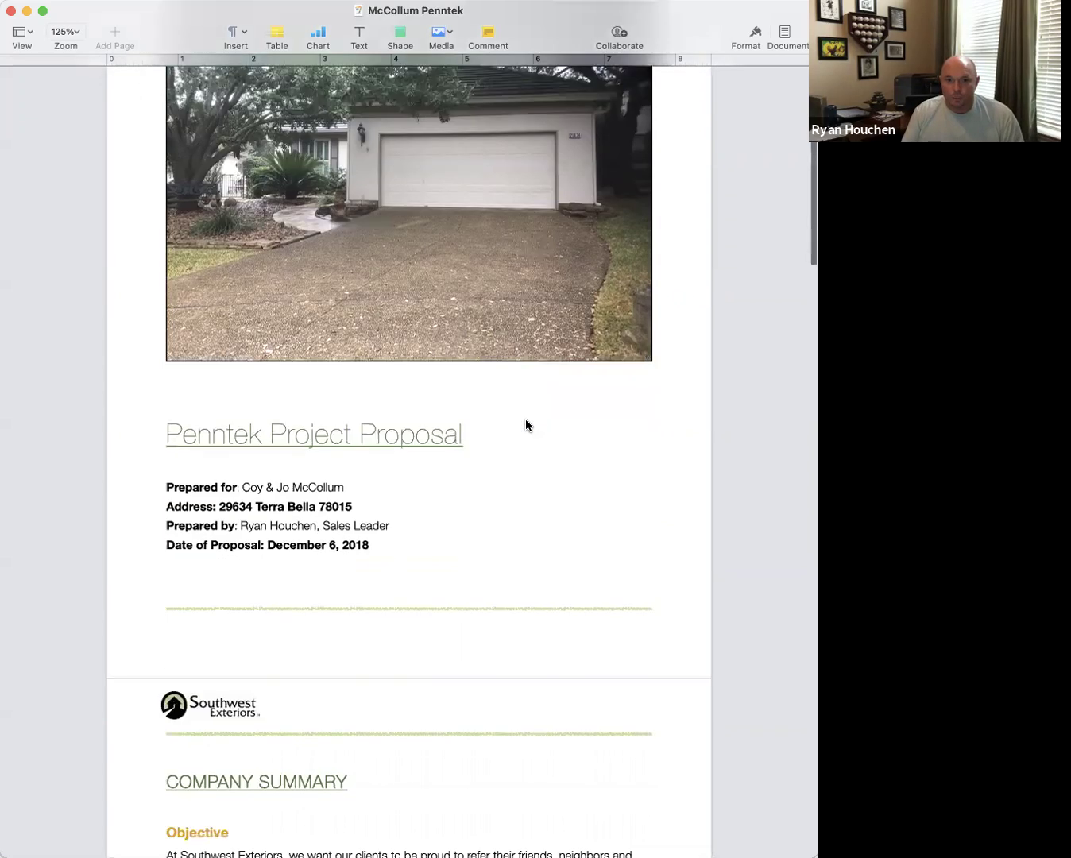
scroll(525, 419, "up", 10)
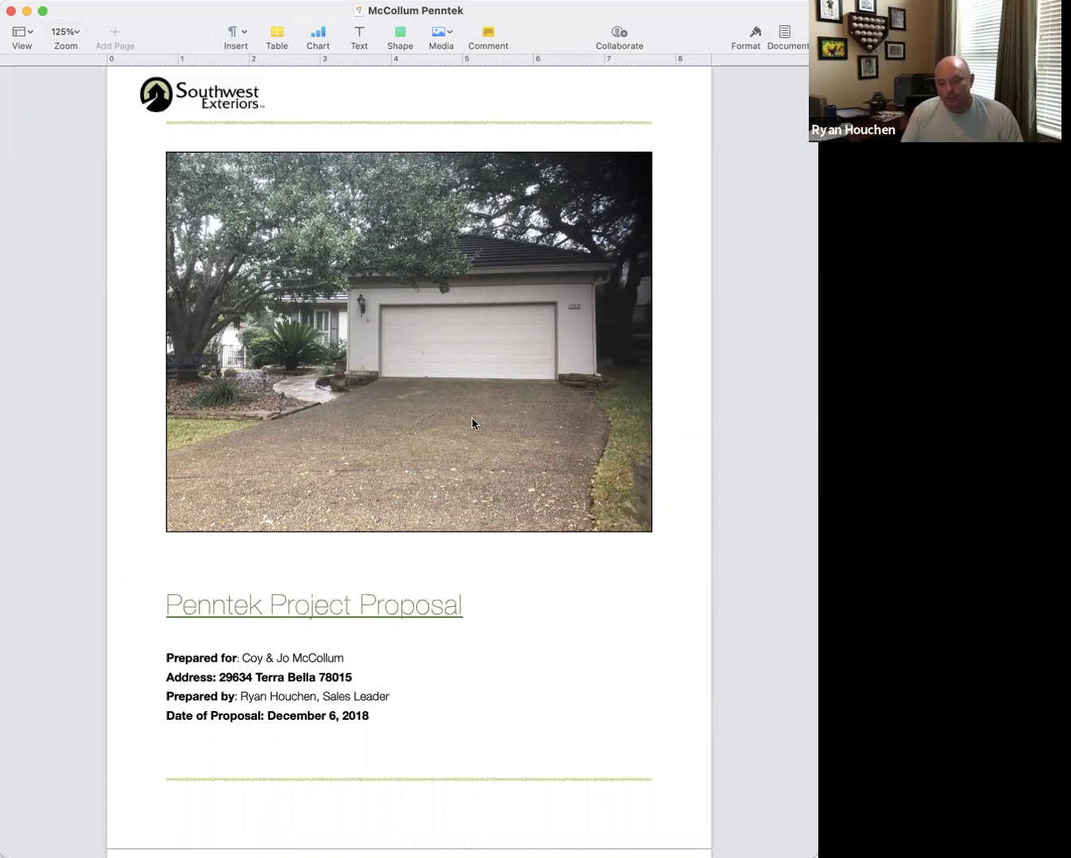
scroll(471, 424, "down", 1)
scroll(472, 423, "up", 1)
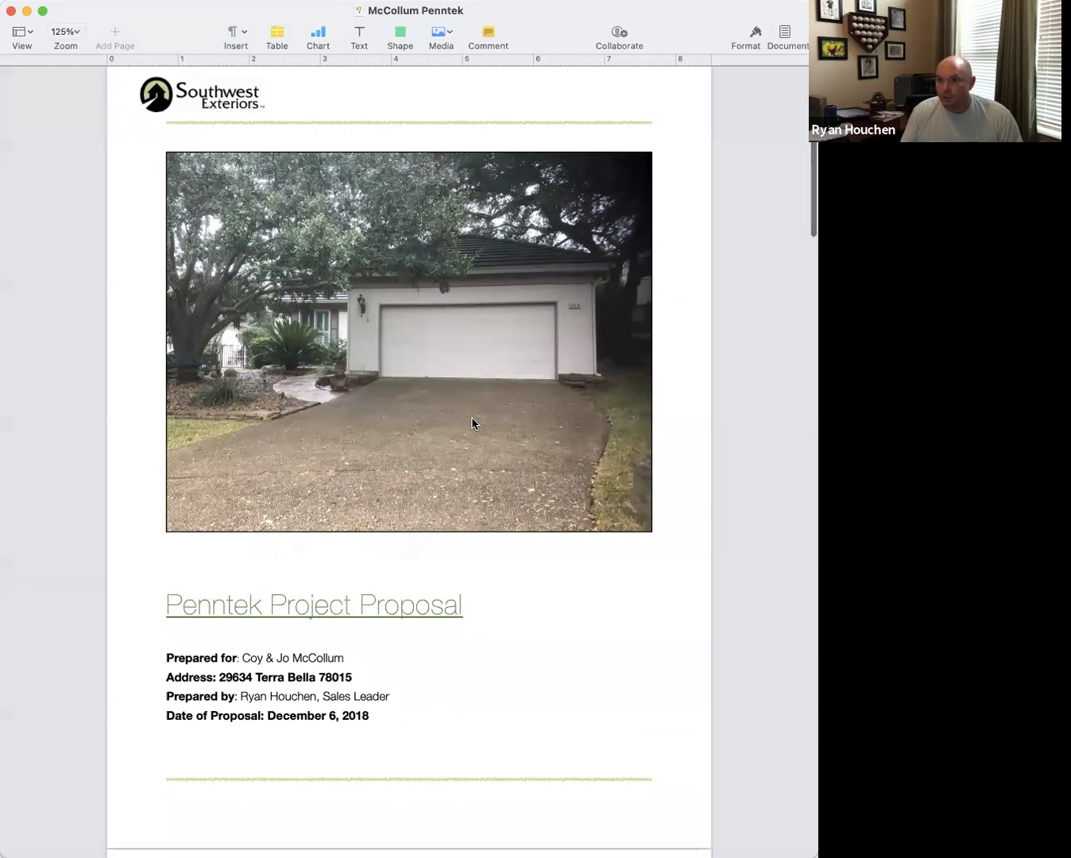
scroll(472, 423, "down", 1)
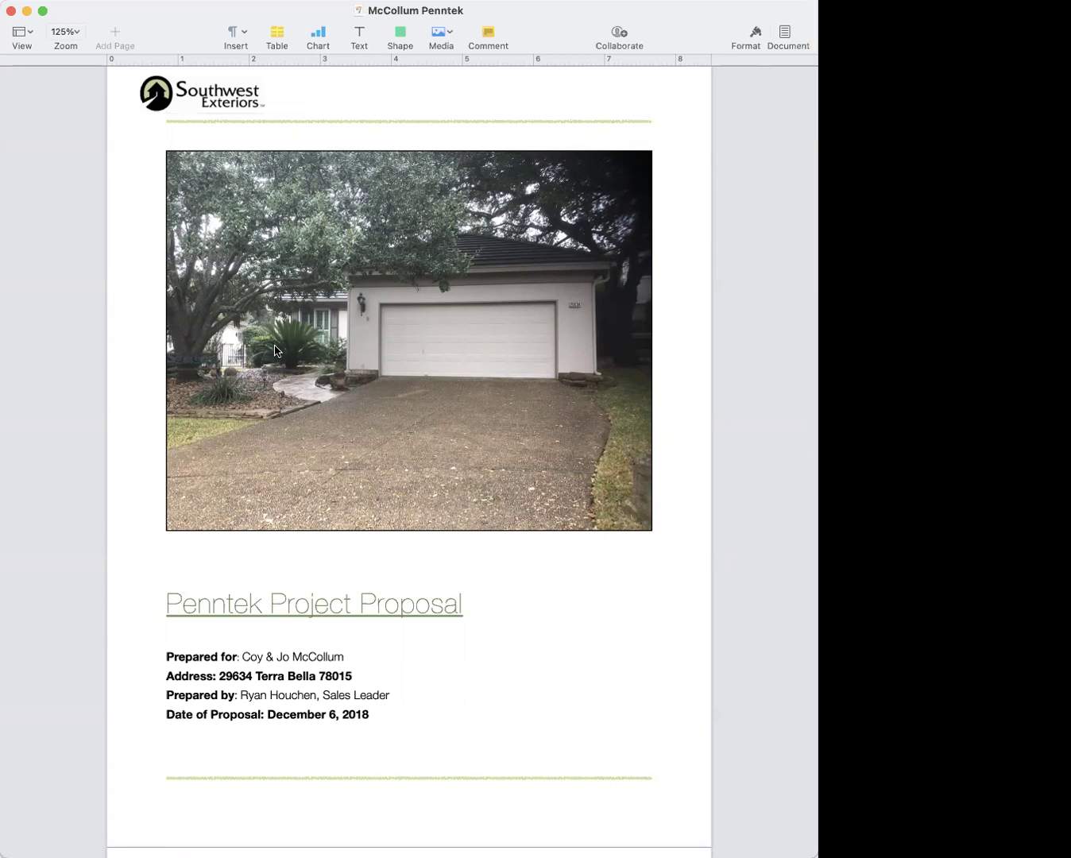
Review the cover page, highlighting the Penntek Project Proposal title, the prepared-for details block and the date of proposal
scroll(275, 355, "down", 5)
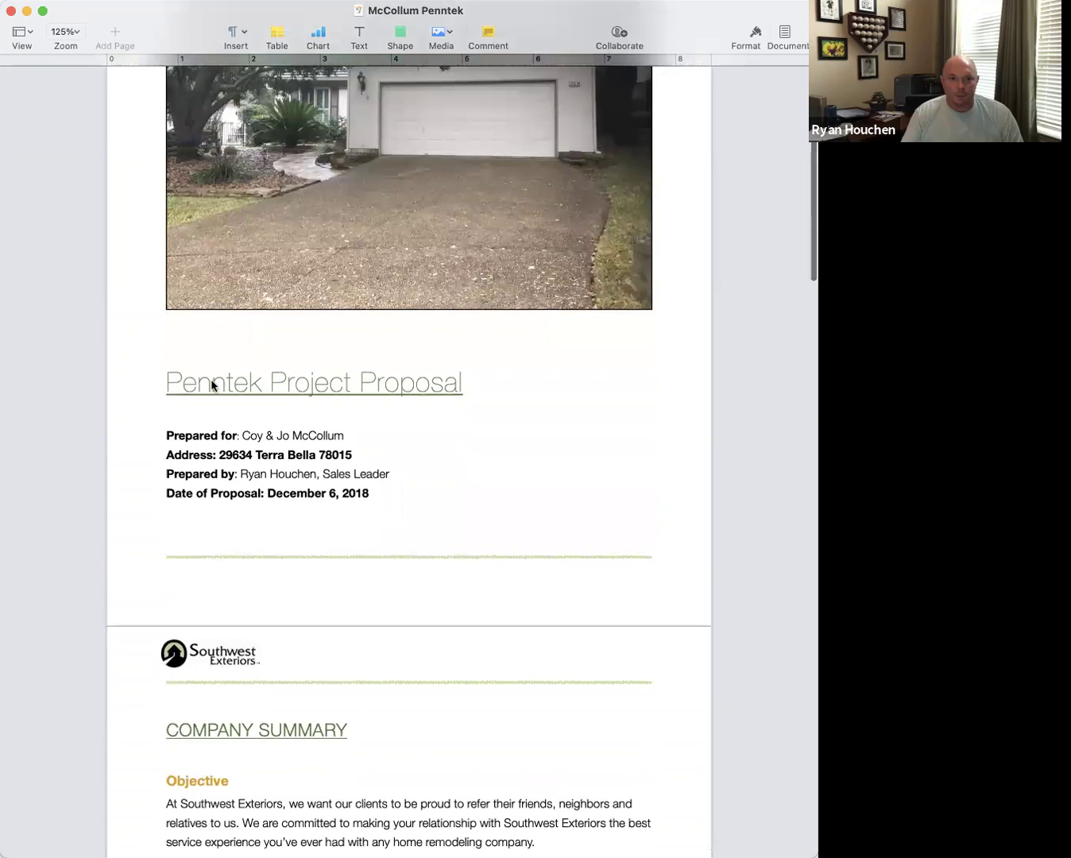
triple_click(213, 385)
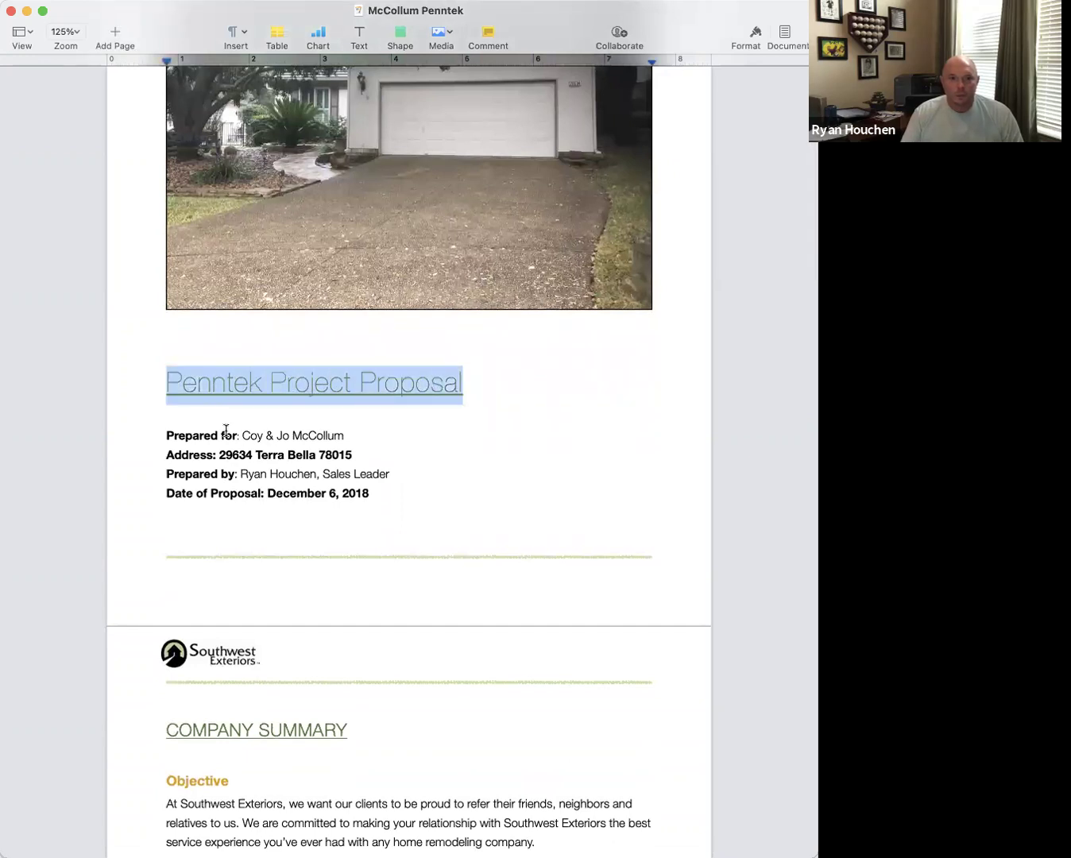
left_click_drag(165, 434, 401, 486)
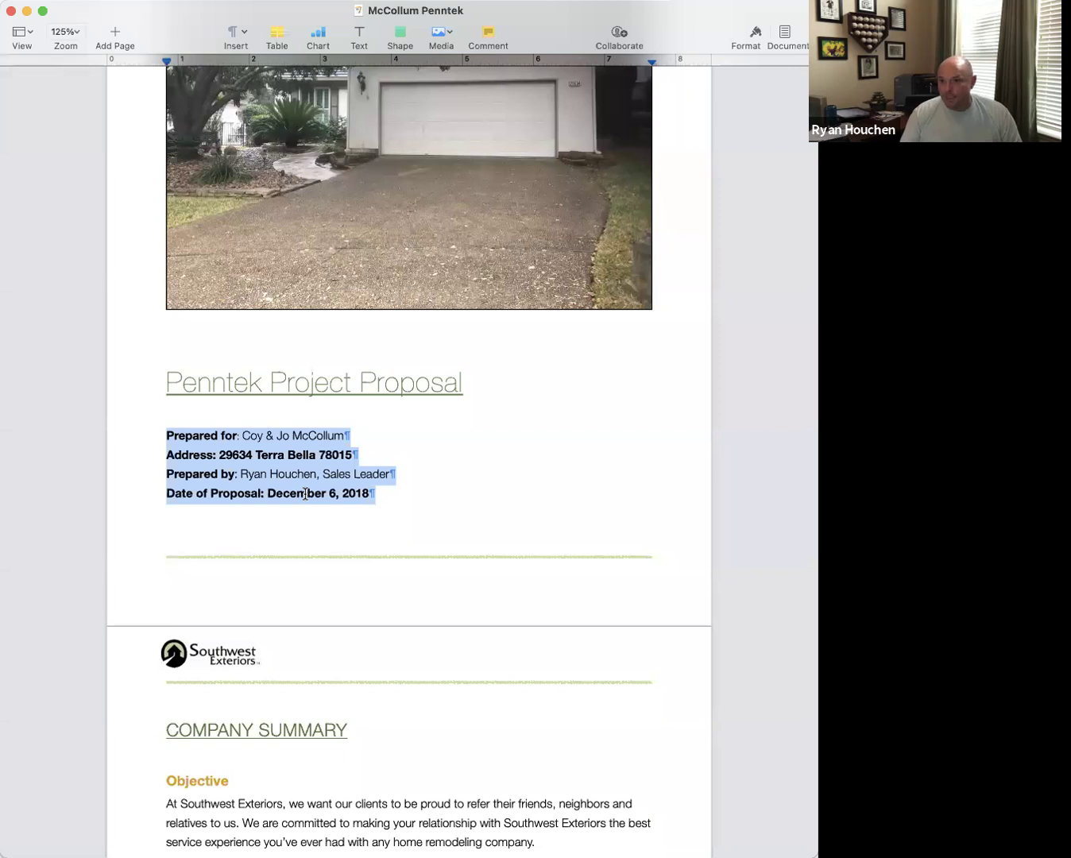
scroll(305, 493, "down", 1)
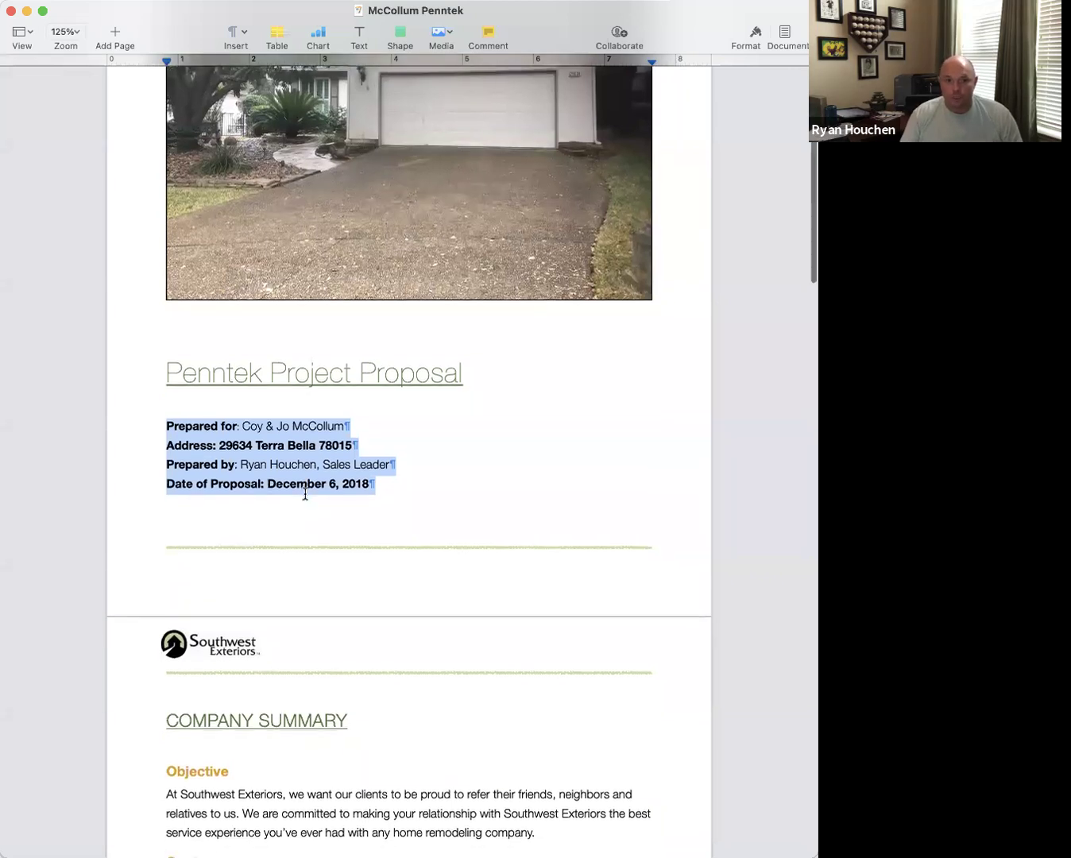
scroll(305, 493, "down", 1)
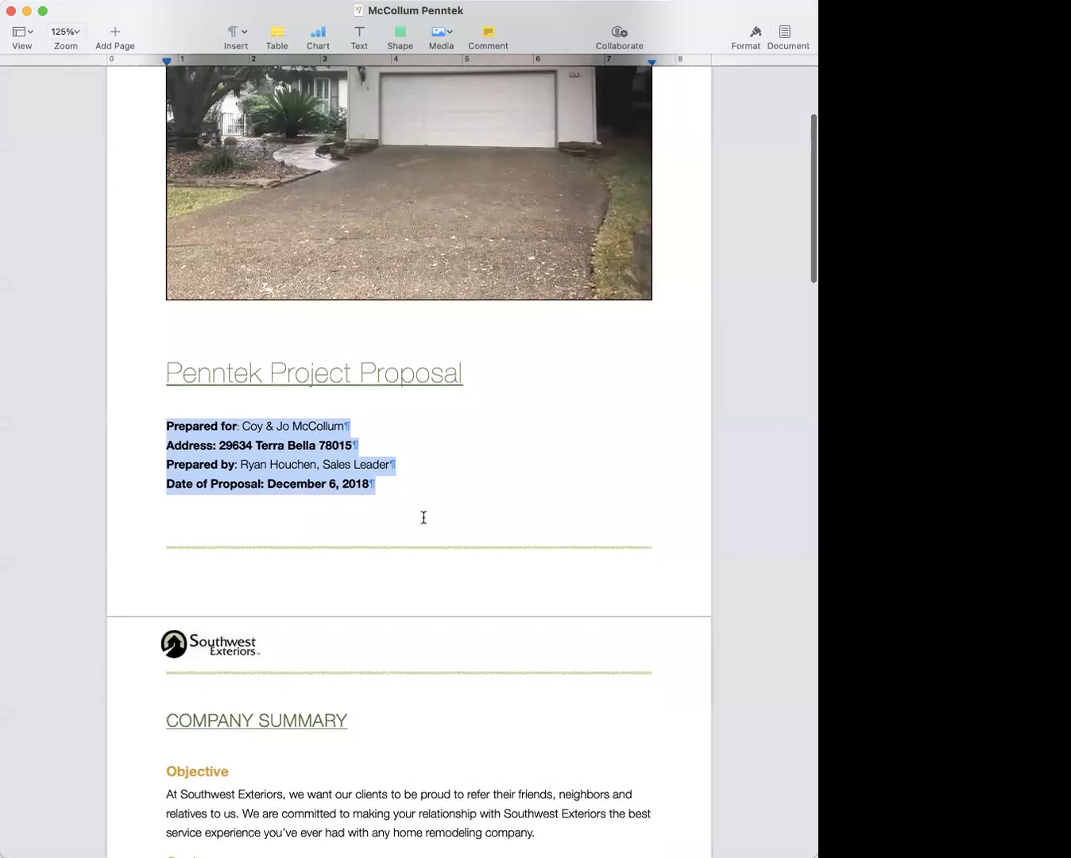
left_click(389, 514)
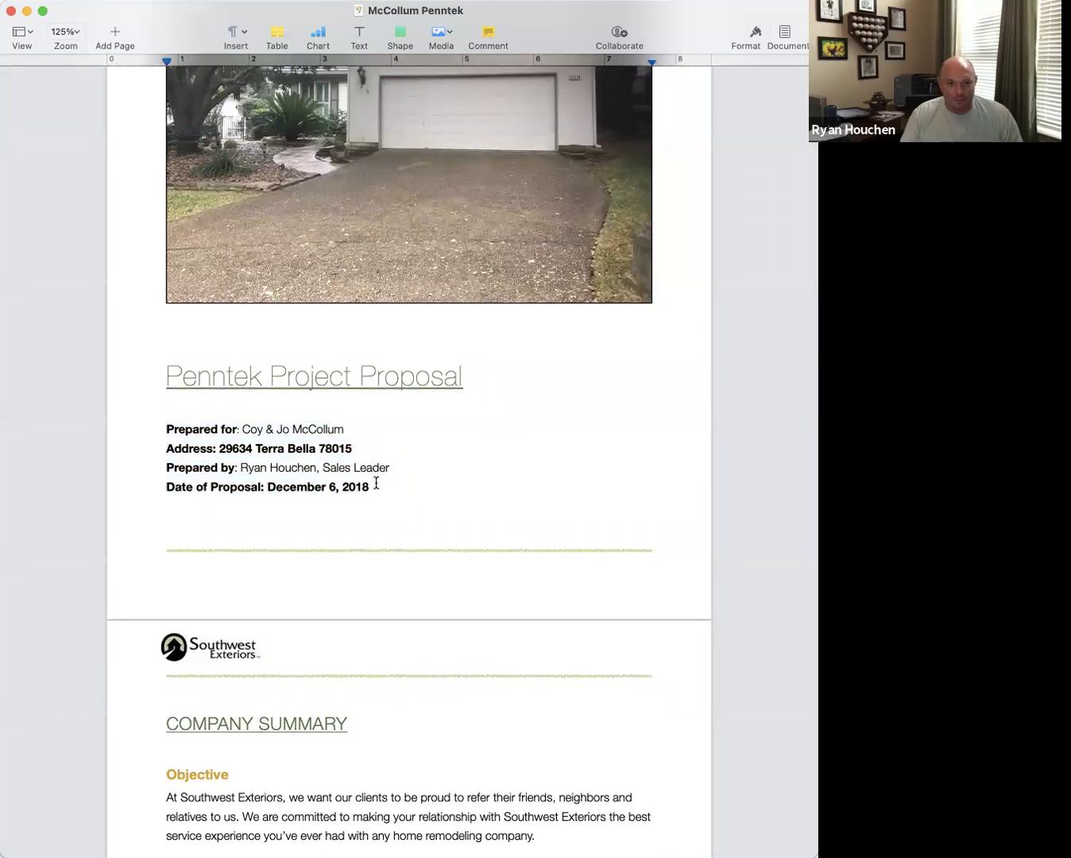
scroll(374, 483, "down", 1)
left_click(373, 483, "shift")
left_click_drag(279, 473, 271, 486)
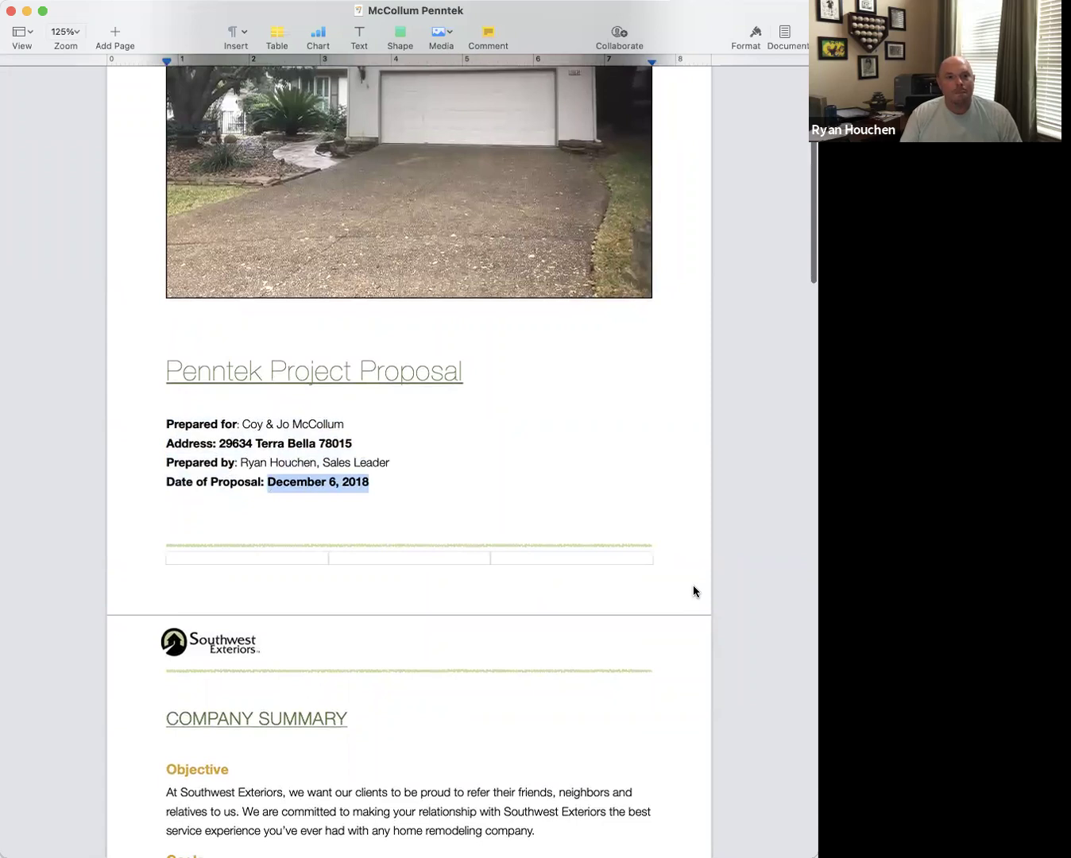
scroll(690, 589, "up", 1)
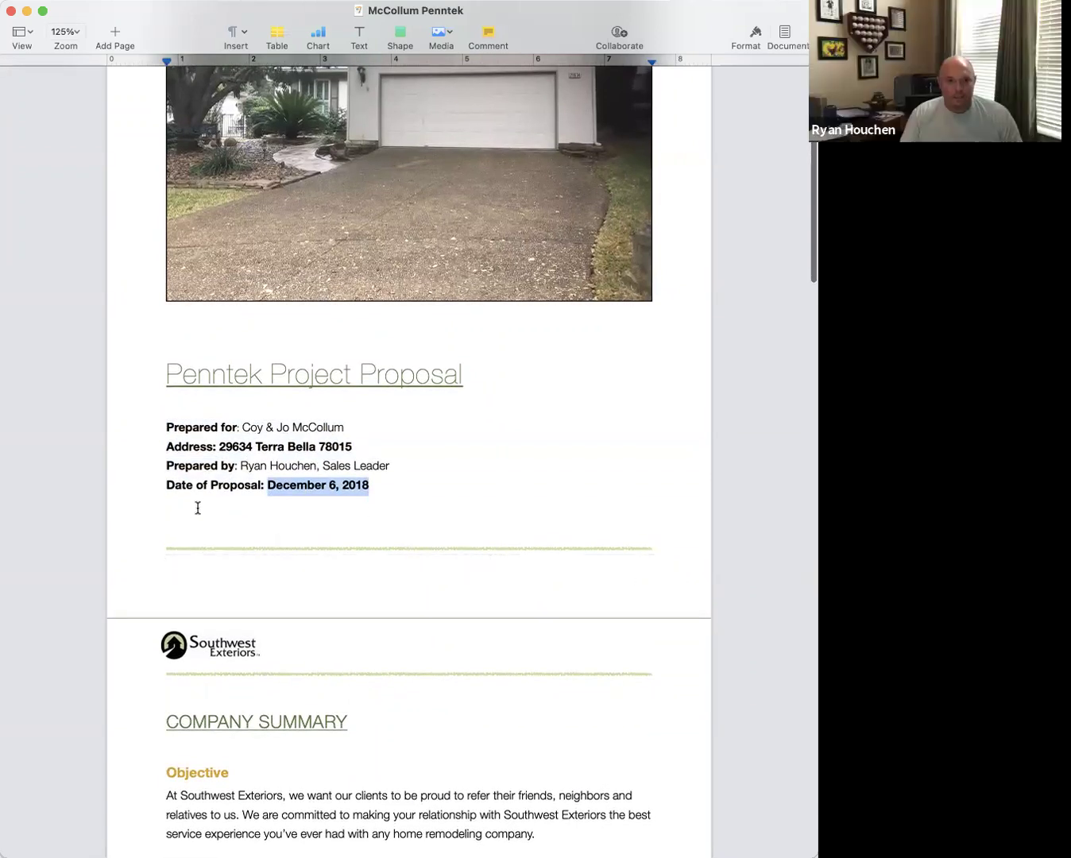
scroll(425, 574, "down", 1)
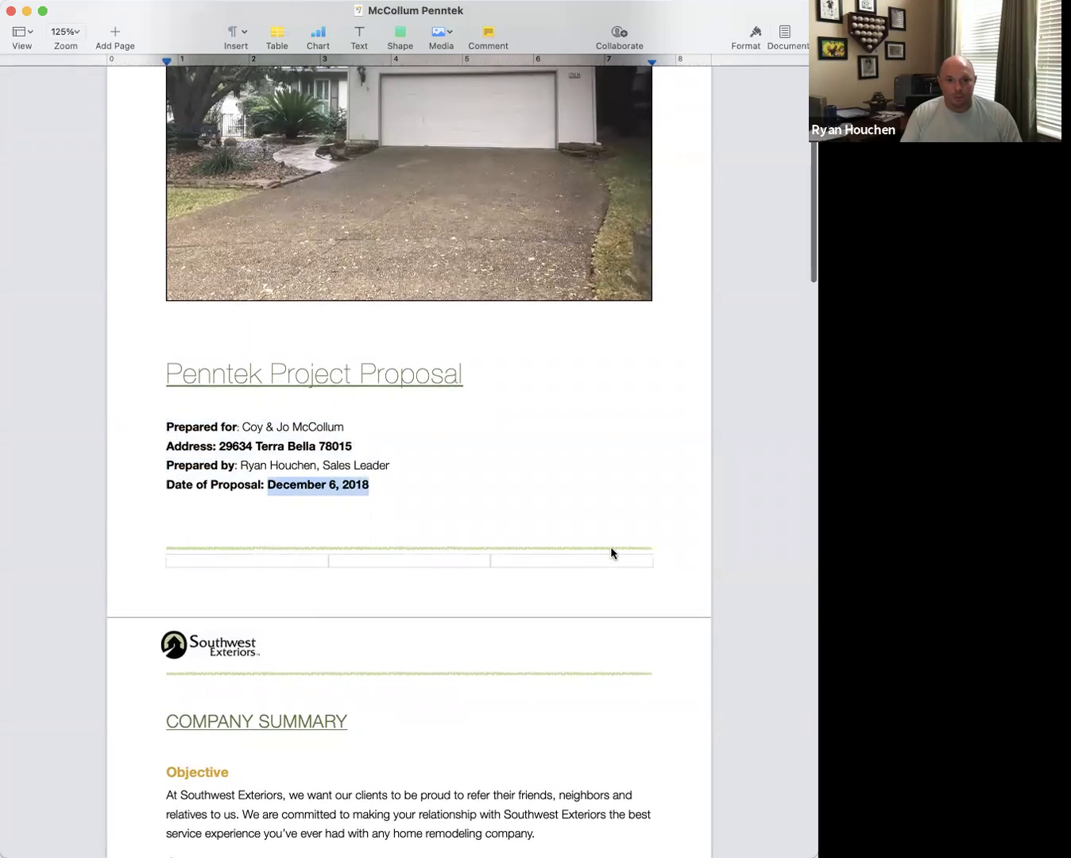
scroll(637, 550, "down", 1)
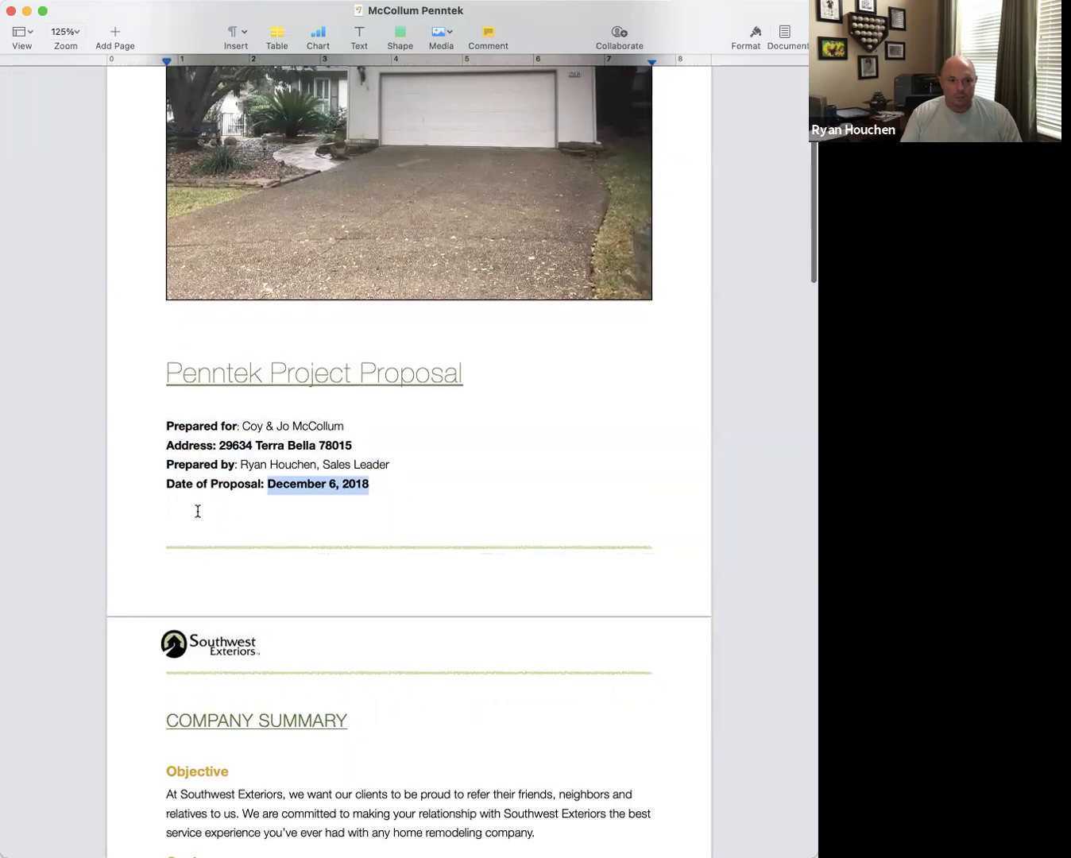
scroll(203, 655, "down", 1)
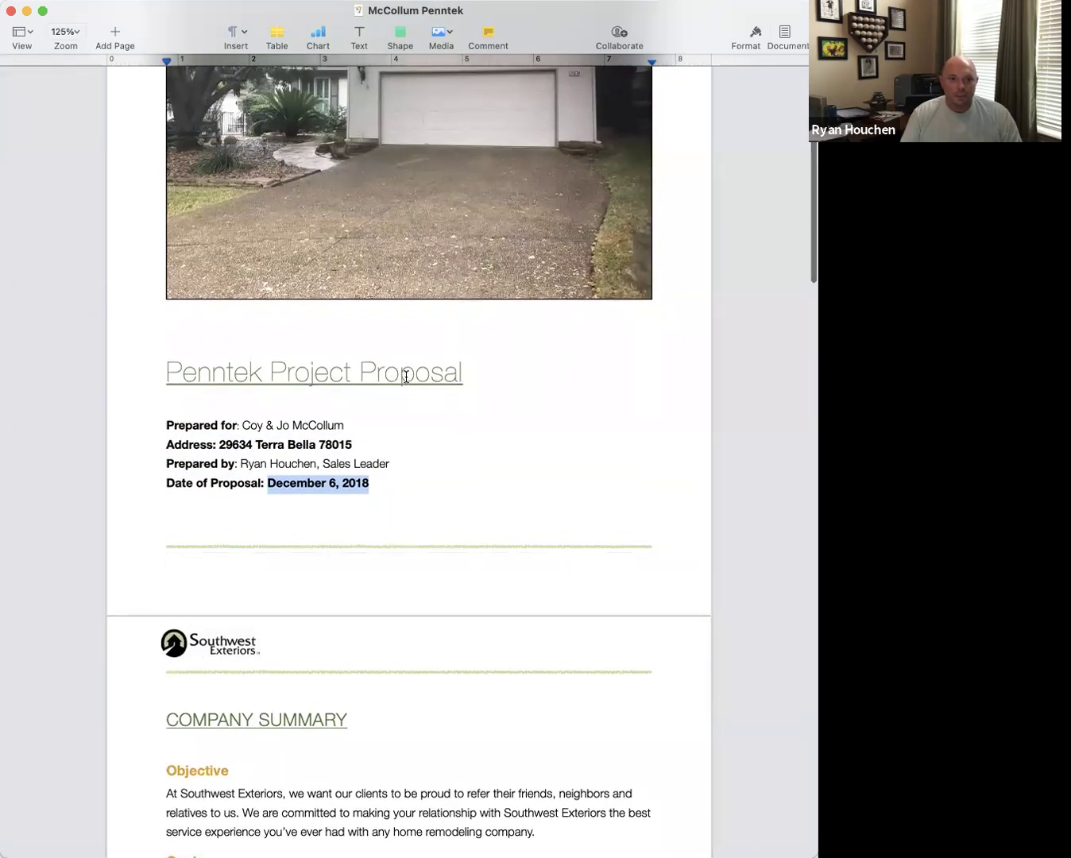
scroll(409, 375, "down", 5)
scroll(461, 319, "up", 10)
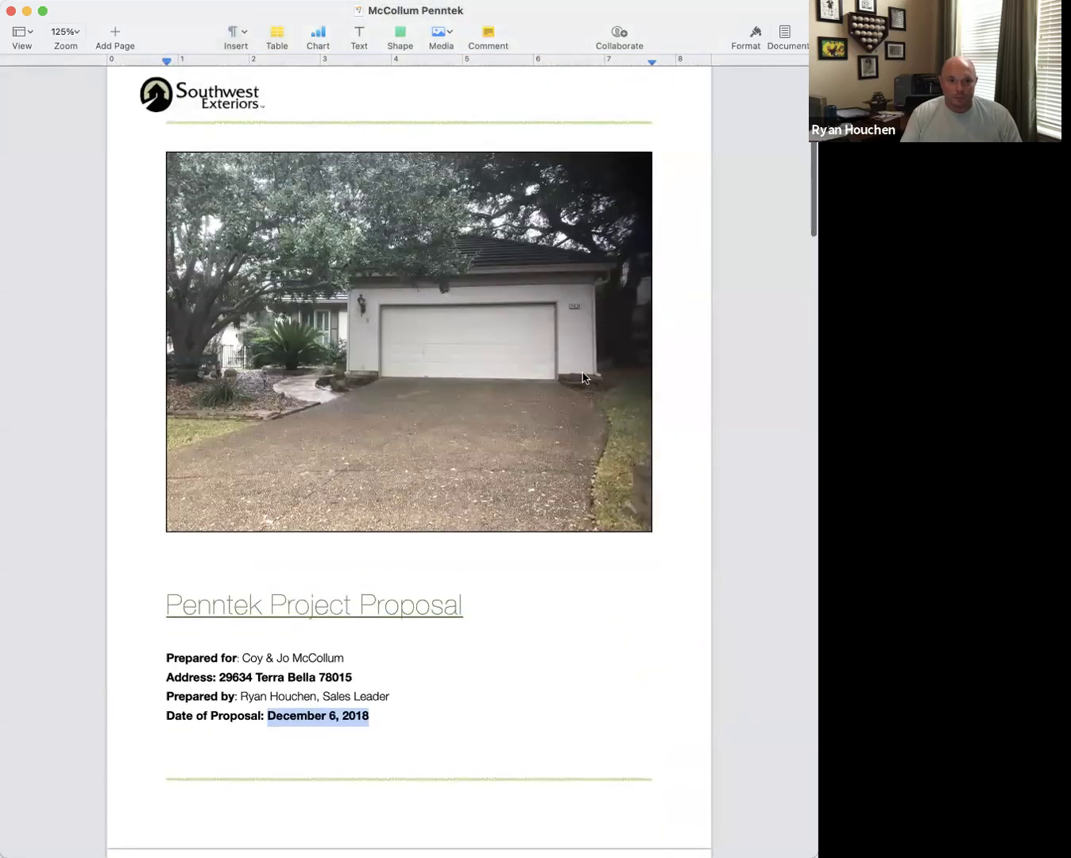
left_click(595, 625)
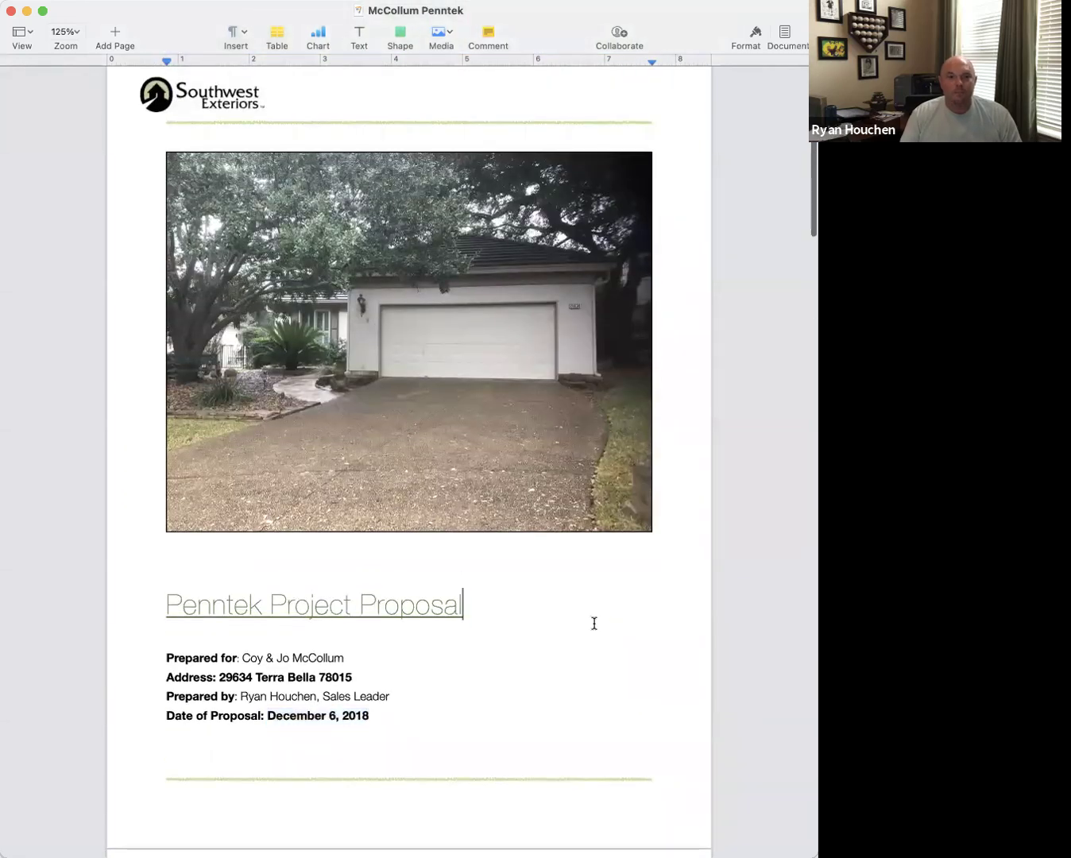
Read through the Company Summary section, covering the Objective, Goals and Solution paragraphs
scroll(593, 623, "down", 15)
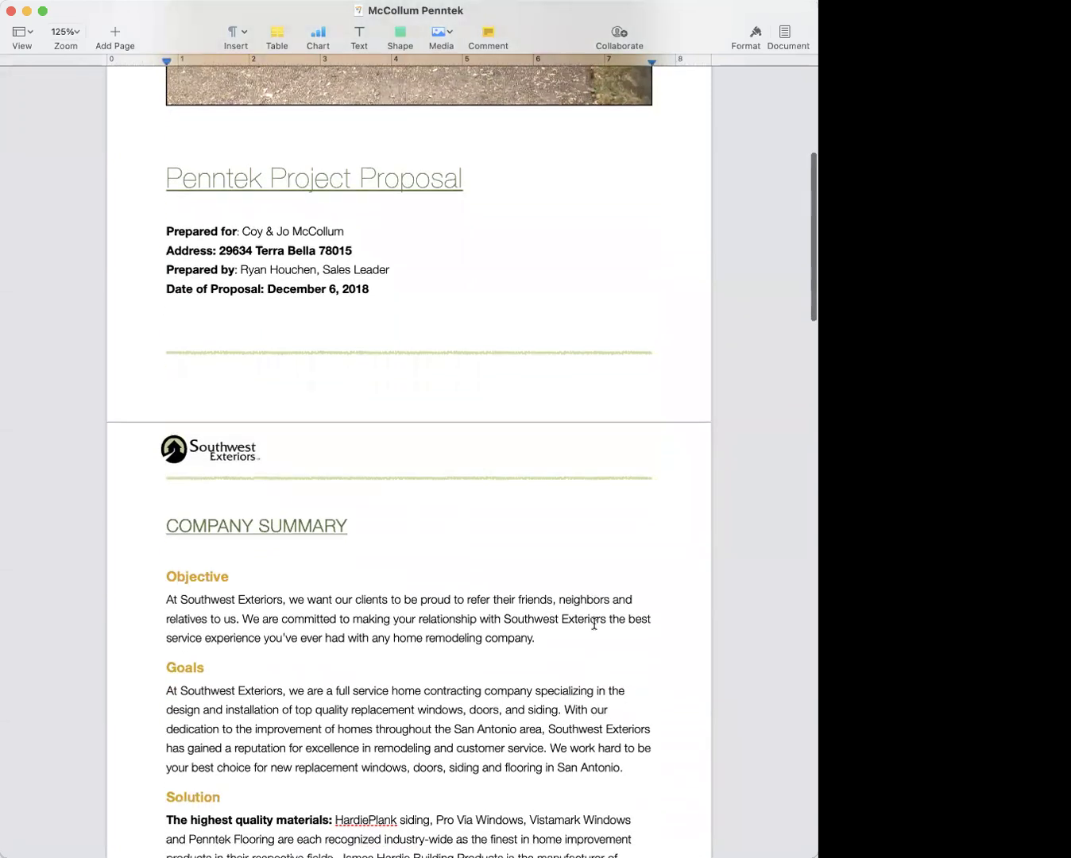
scroll(594, 623, "up", 10)
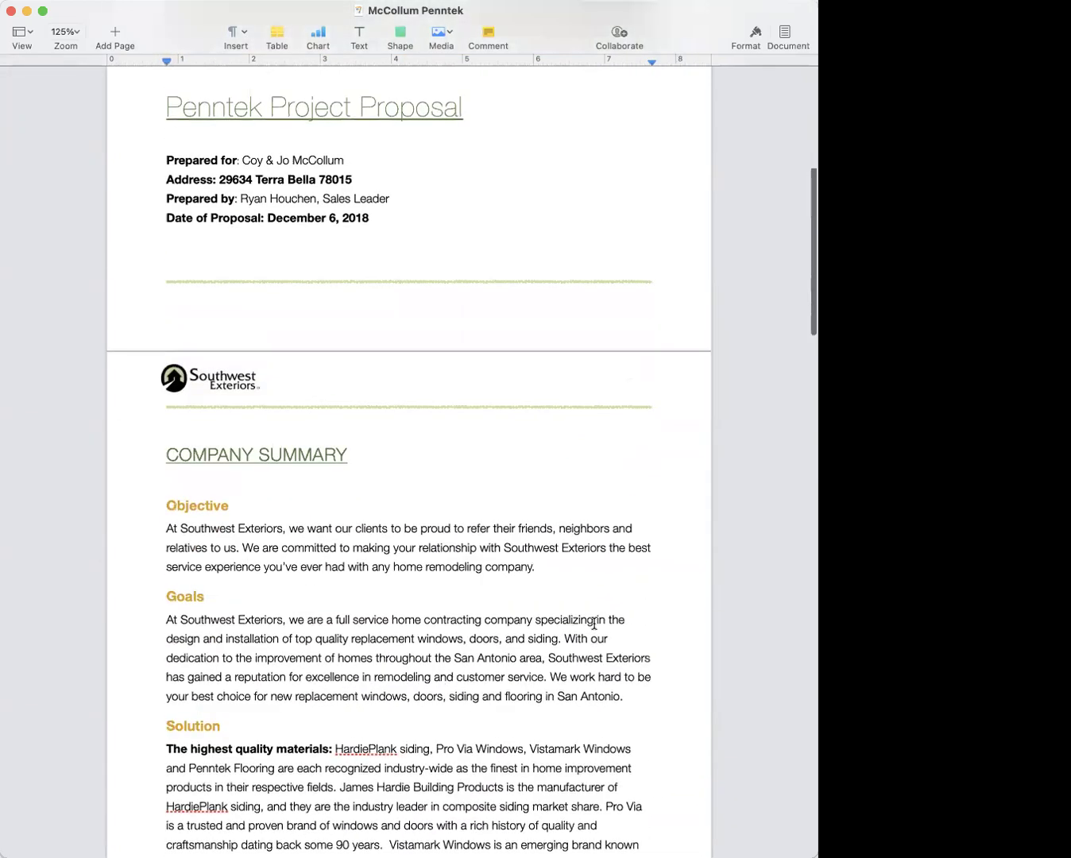
scroll(594, 624, "up", 2)
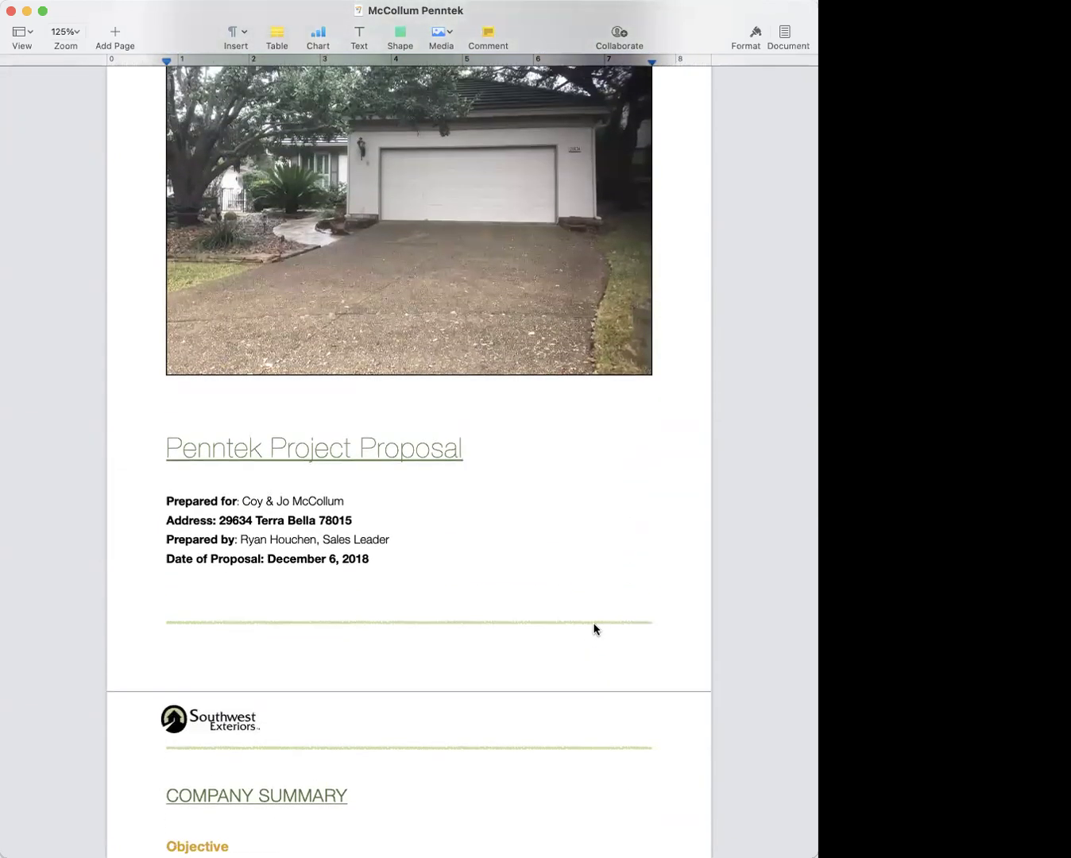
left_click(183, 600)
scroll(182, 600, "down", 3)
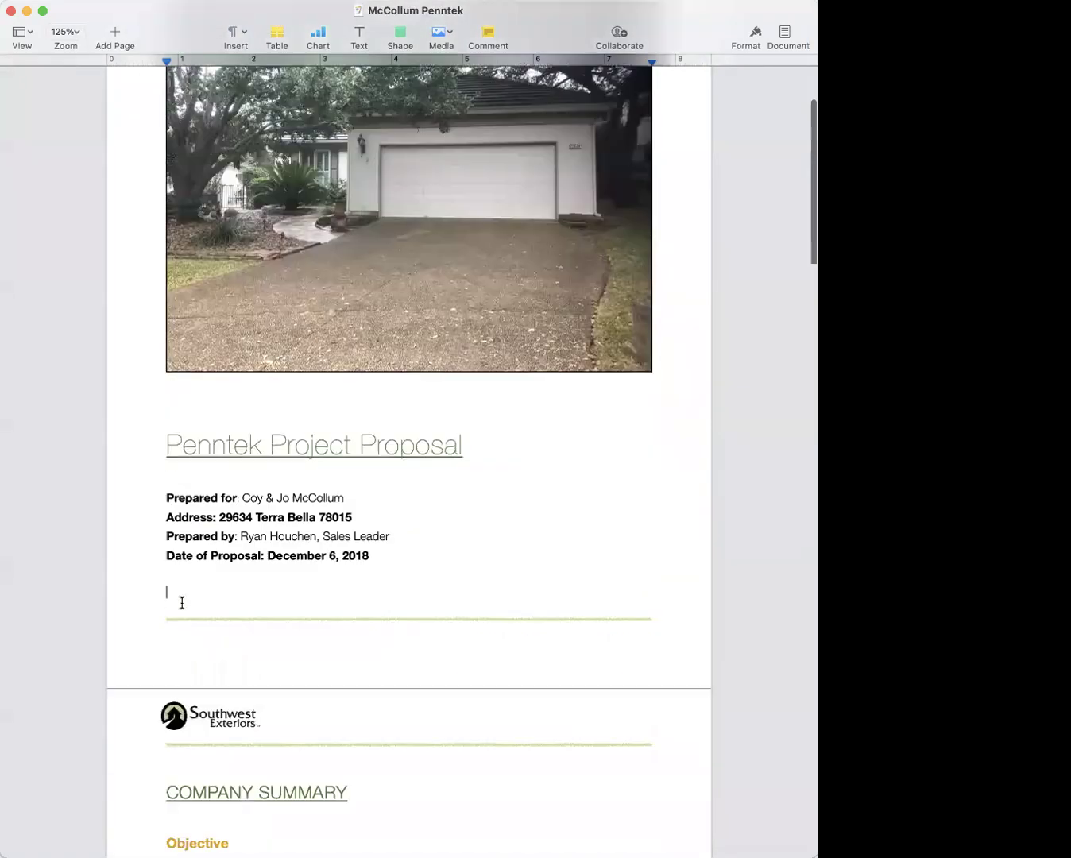
scroll(181, 602, "down", 4)
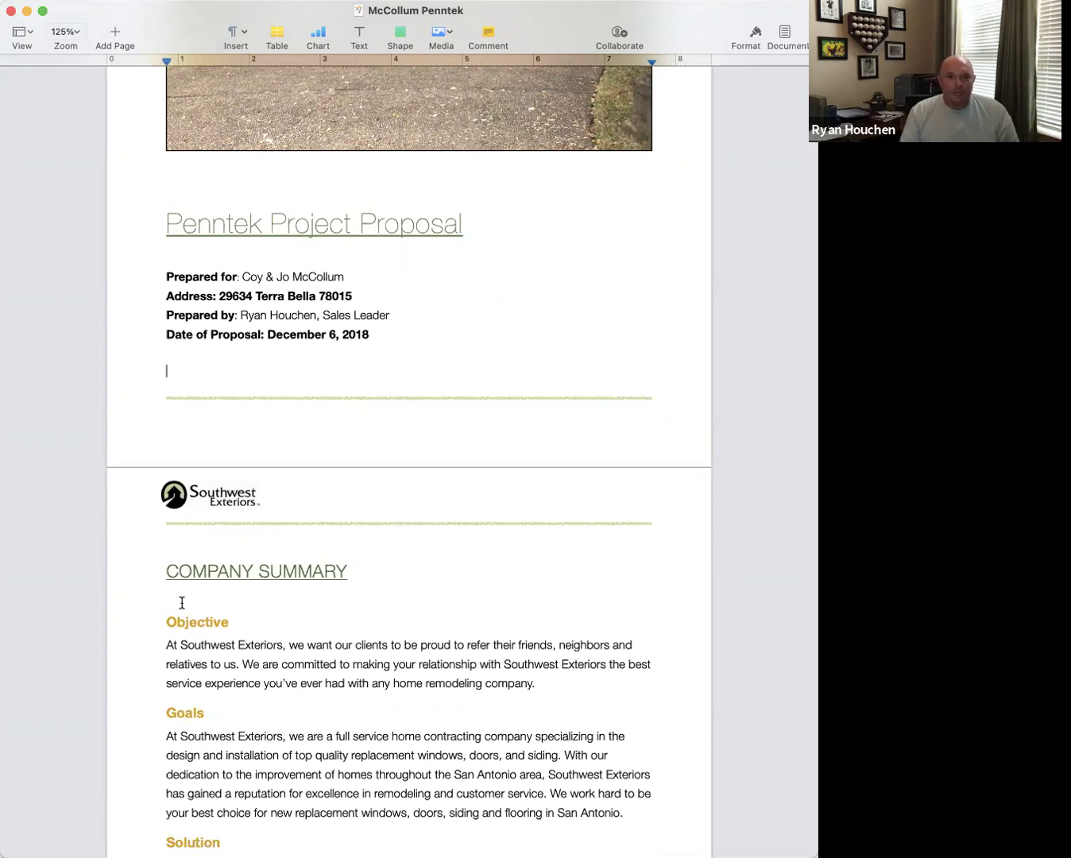
scroll(181, 602, "down", 3)
scroll(181, 603, "down", 9)
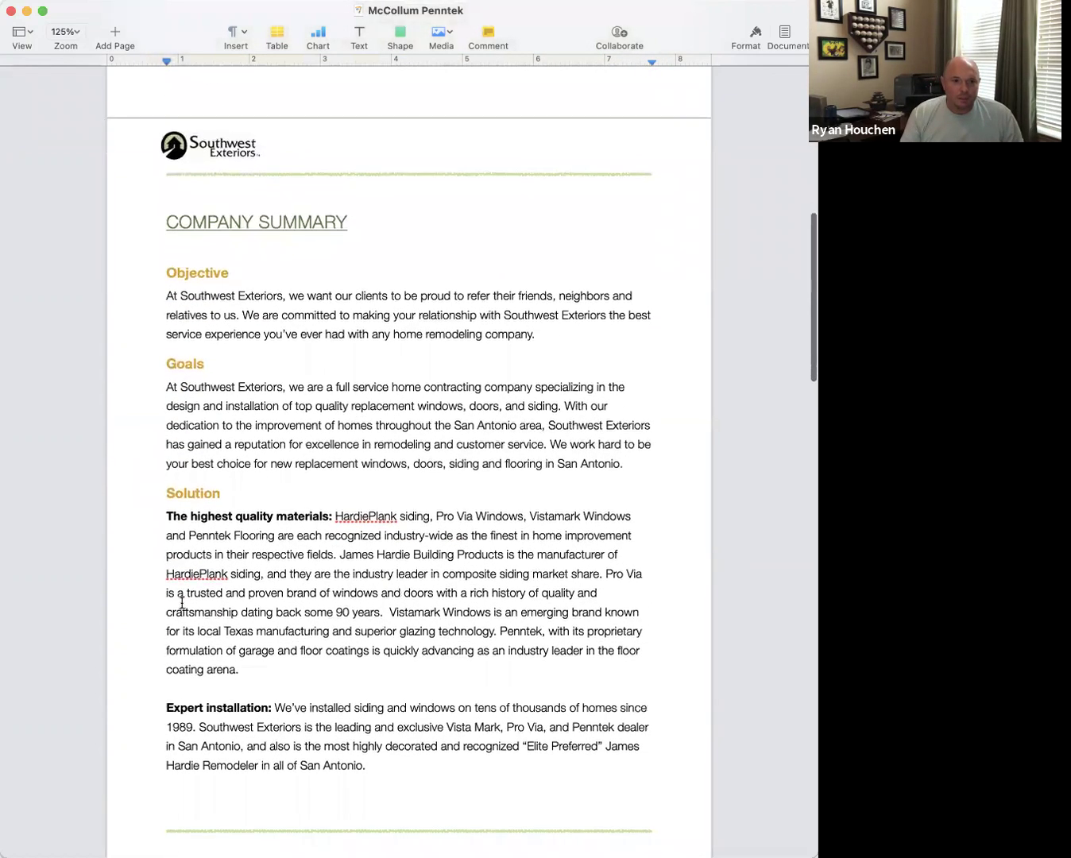
scroll(182, 604, "down", 3)
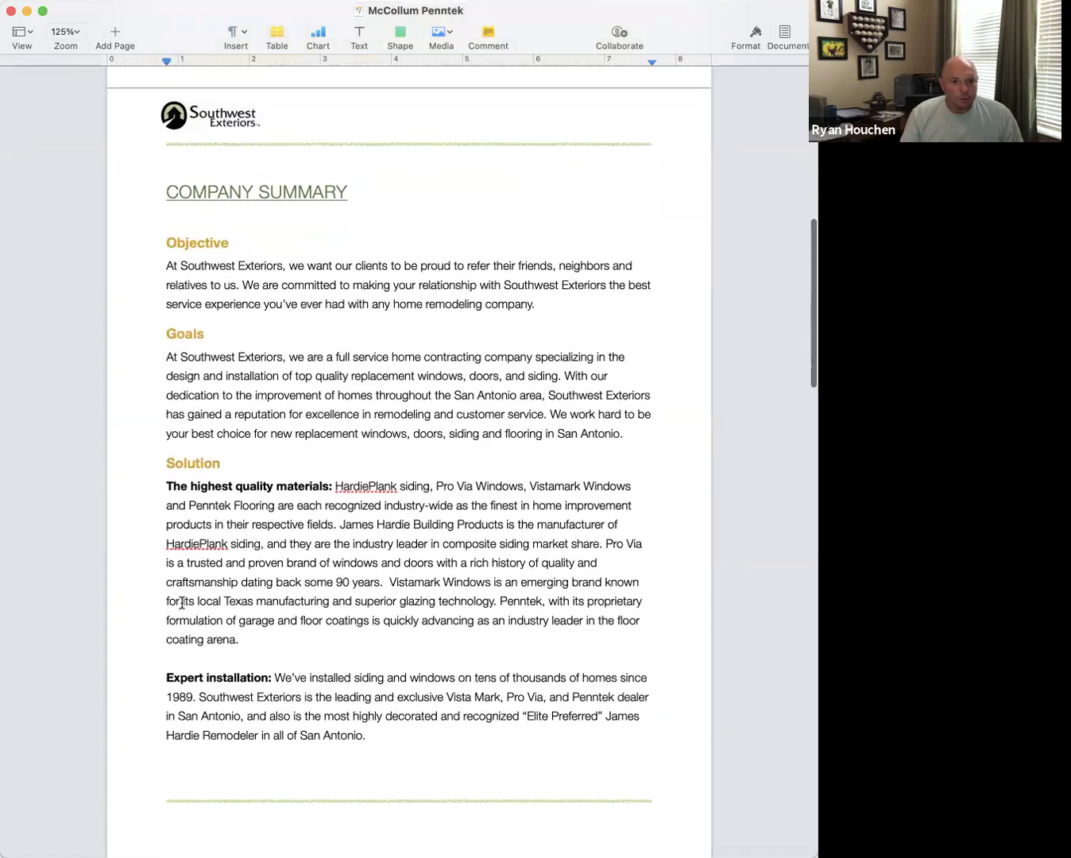
scroll(182, 602, "down", 7)
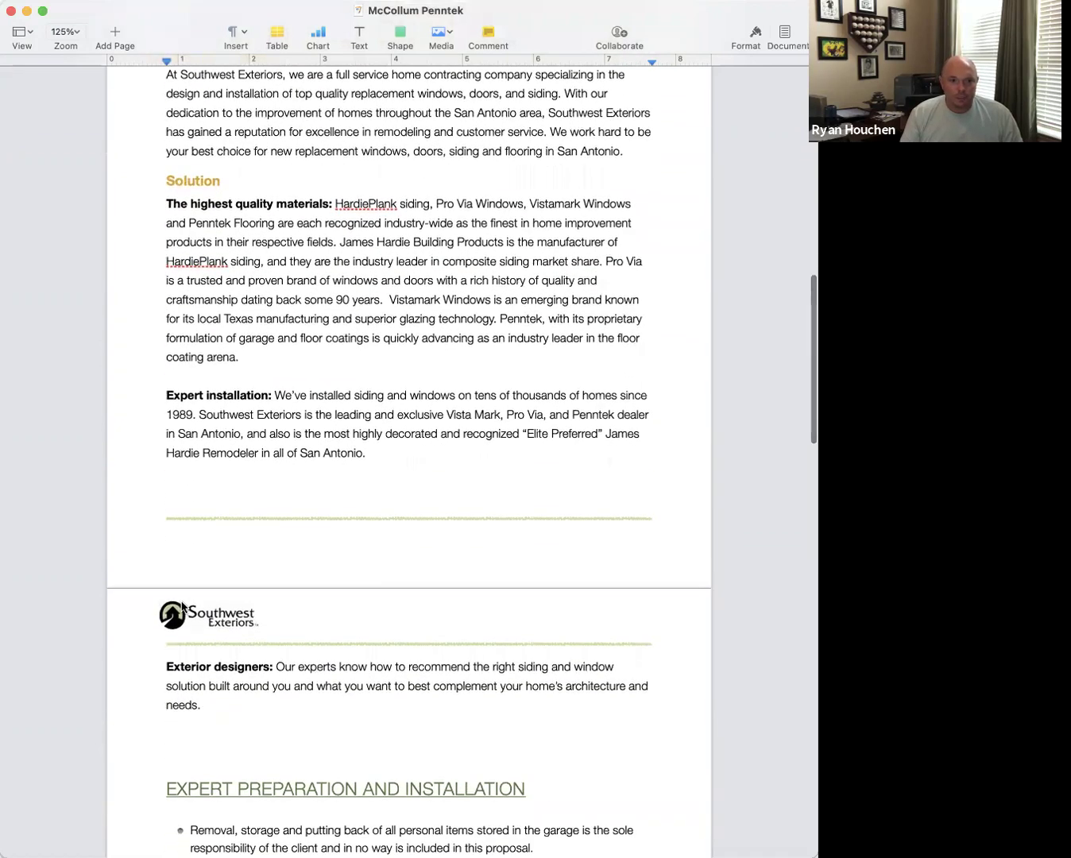
Delete the blank lines above the Expert Preparation and Installation heading and the one above the Preparation subheading
scroll(181, 606, "down", 12)
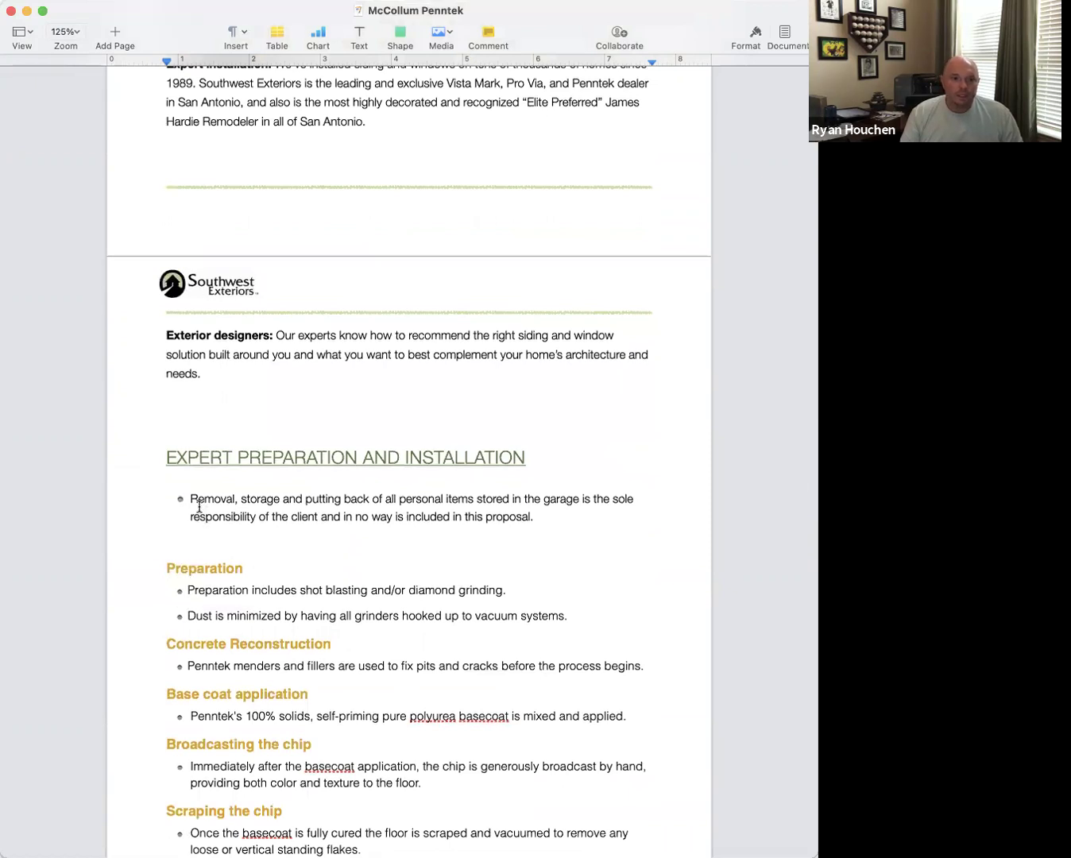
left_click(170, 429)
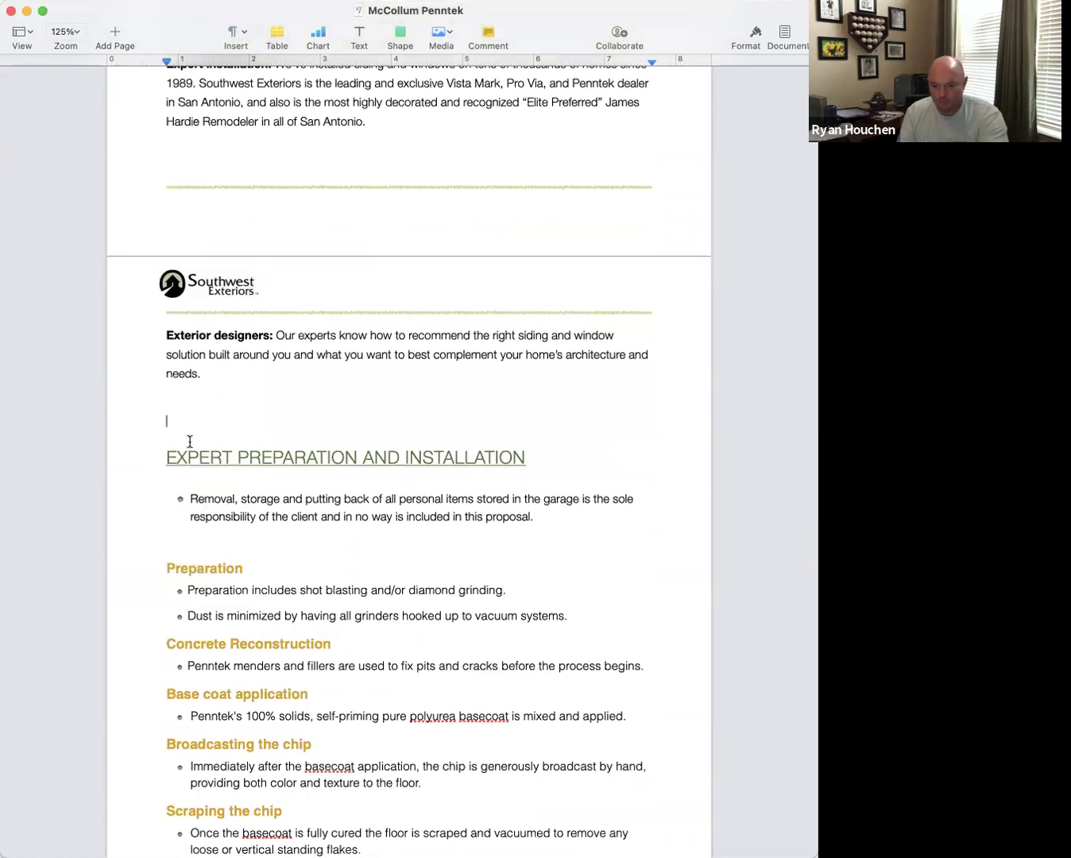
key("BackSpace")
key("BackSpace")
key("BackSpace")
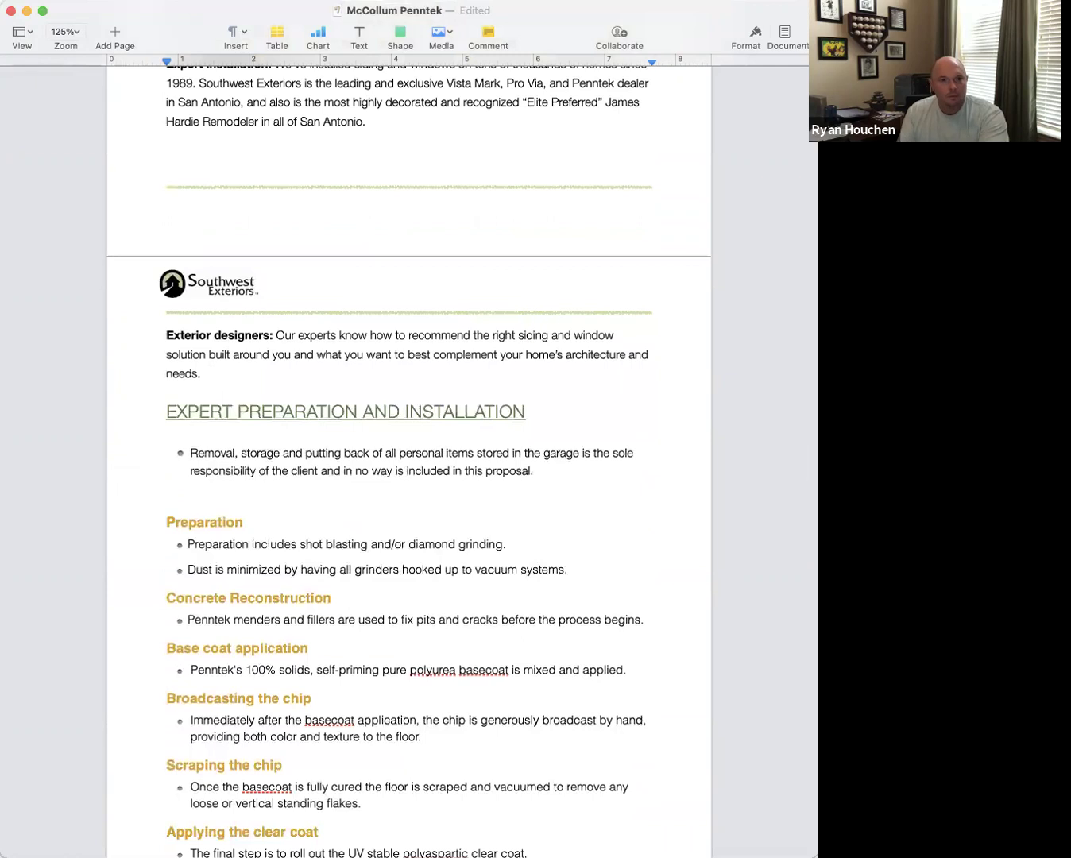
left_click(183, 498)
key("BackSpace")
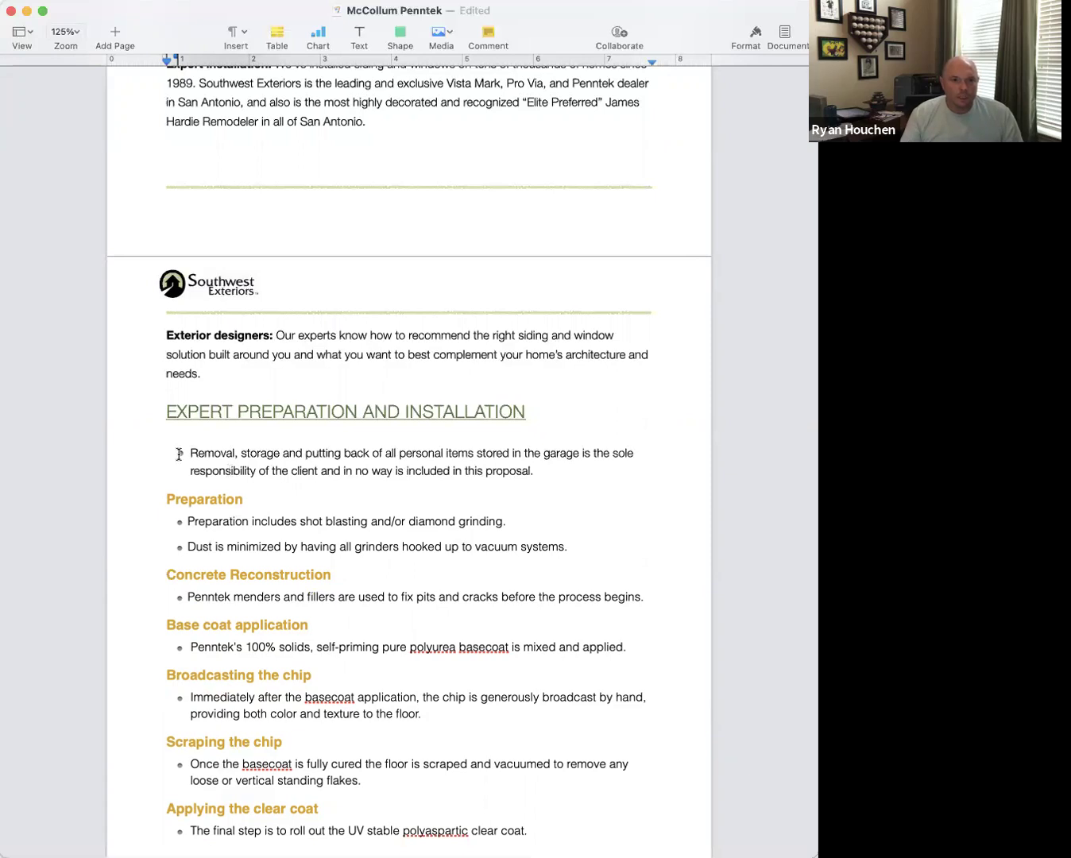
Examine the personal-items responsibility bullet, the preparation steps, Penntek Highlights and Warranty, and highlight the Project Summary heading
left_click_drag(189, 446, 581, 483)
left_click(581, 483)
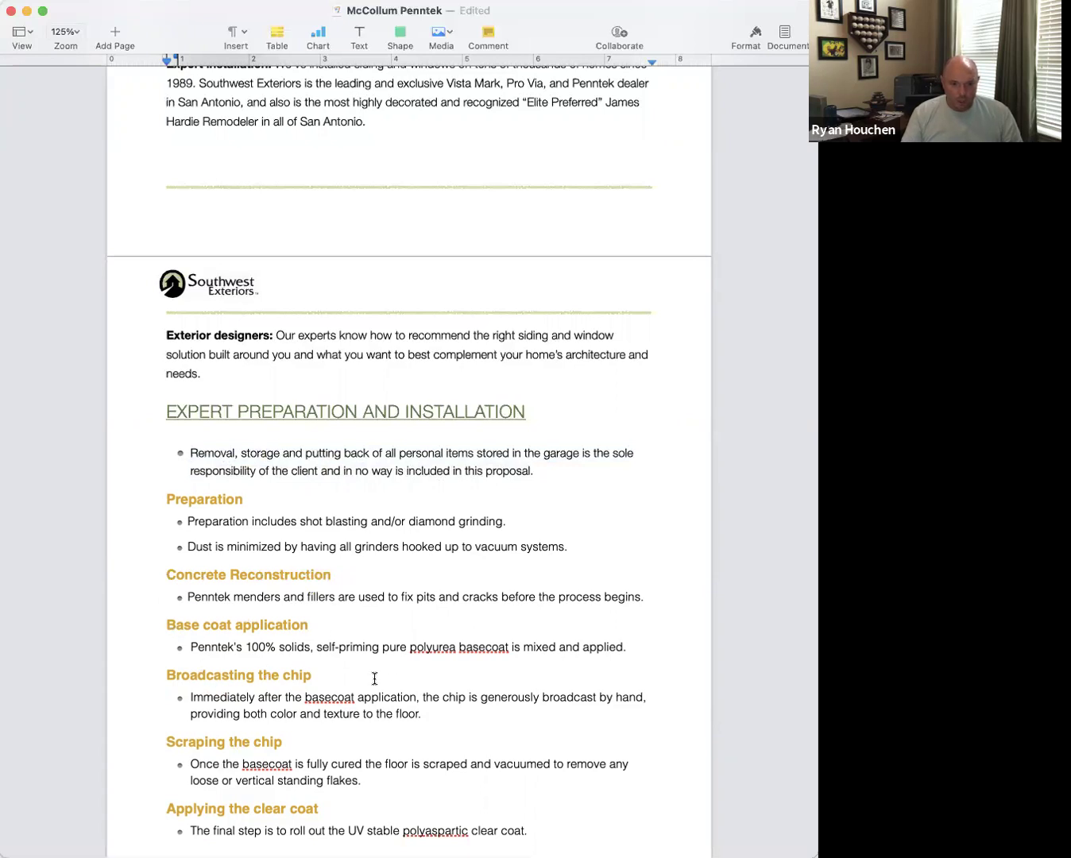
scroll(372, 676, "up", 2)
scroll(373, 676, "down", 8)
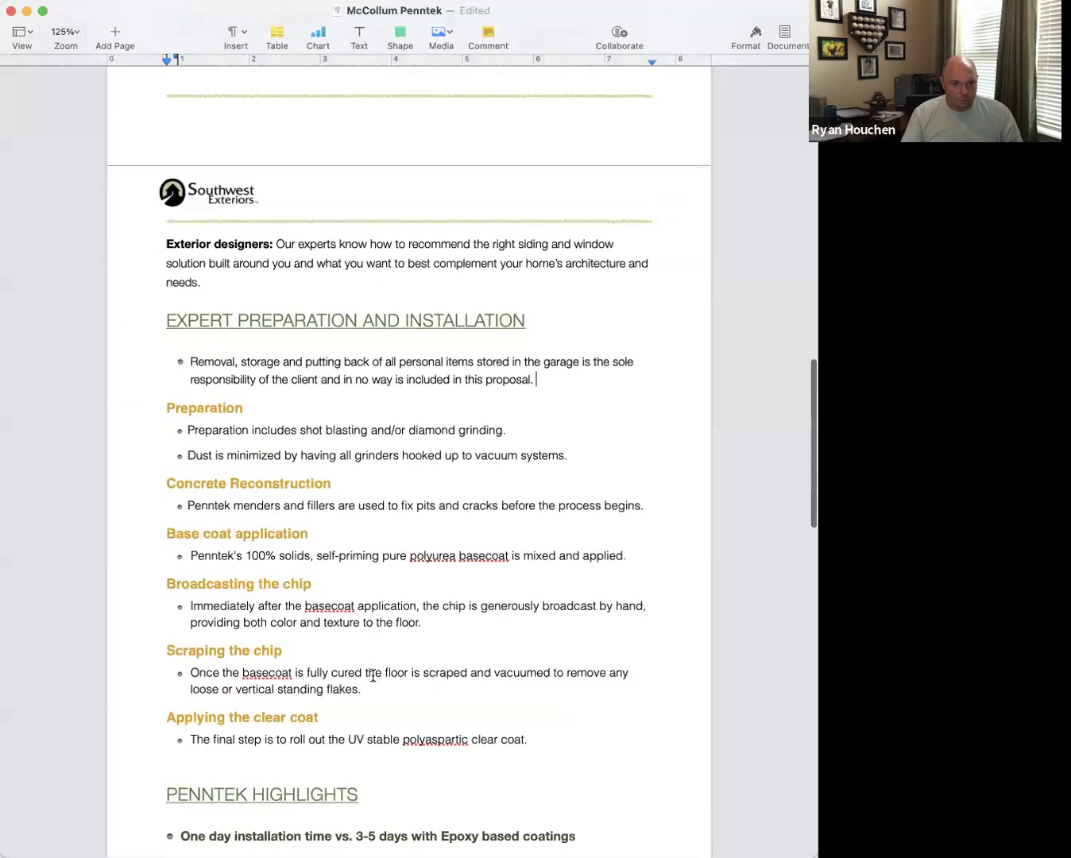
scroll(372, 675, "down", 3)
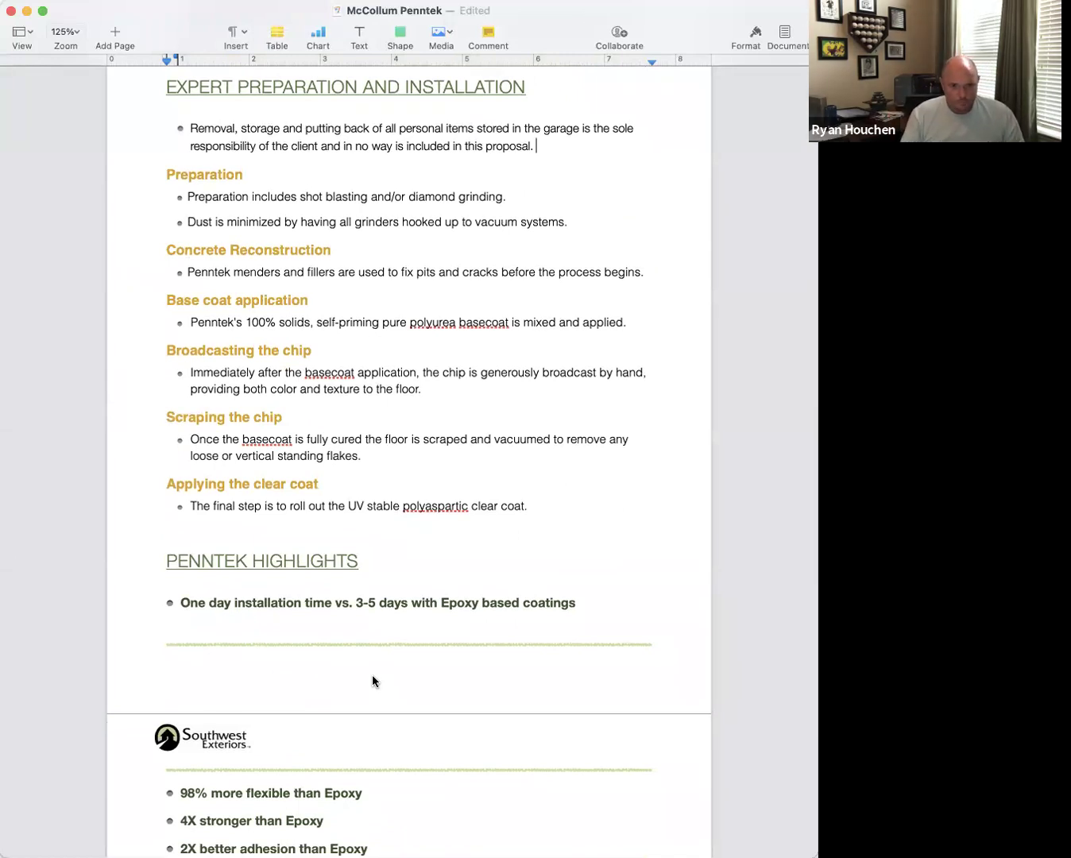
scroll(371, 676, "up", 1)
scroll(371, 674, "down", 8)
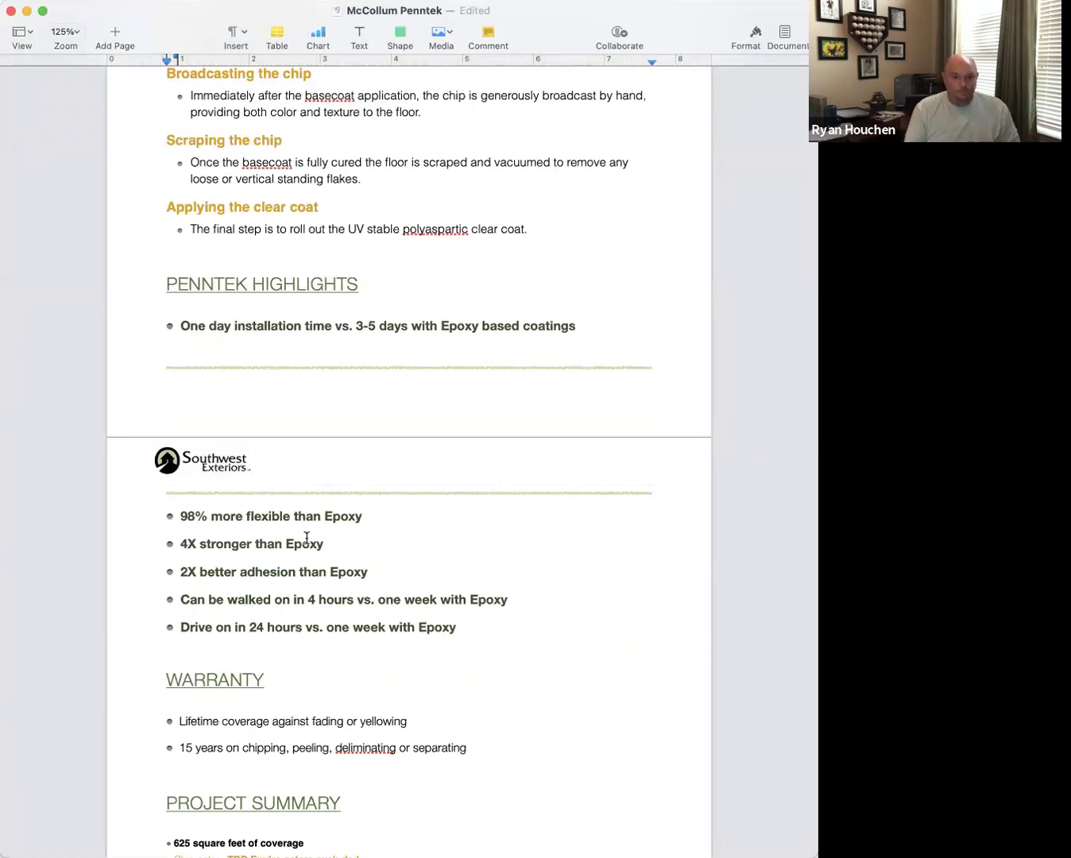
scroll(312, 542, "down", 9)
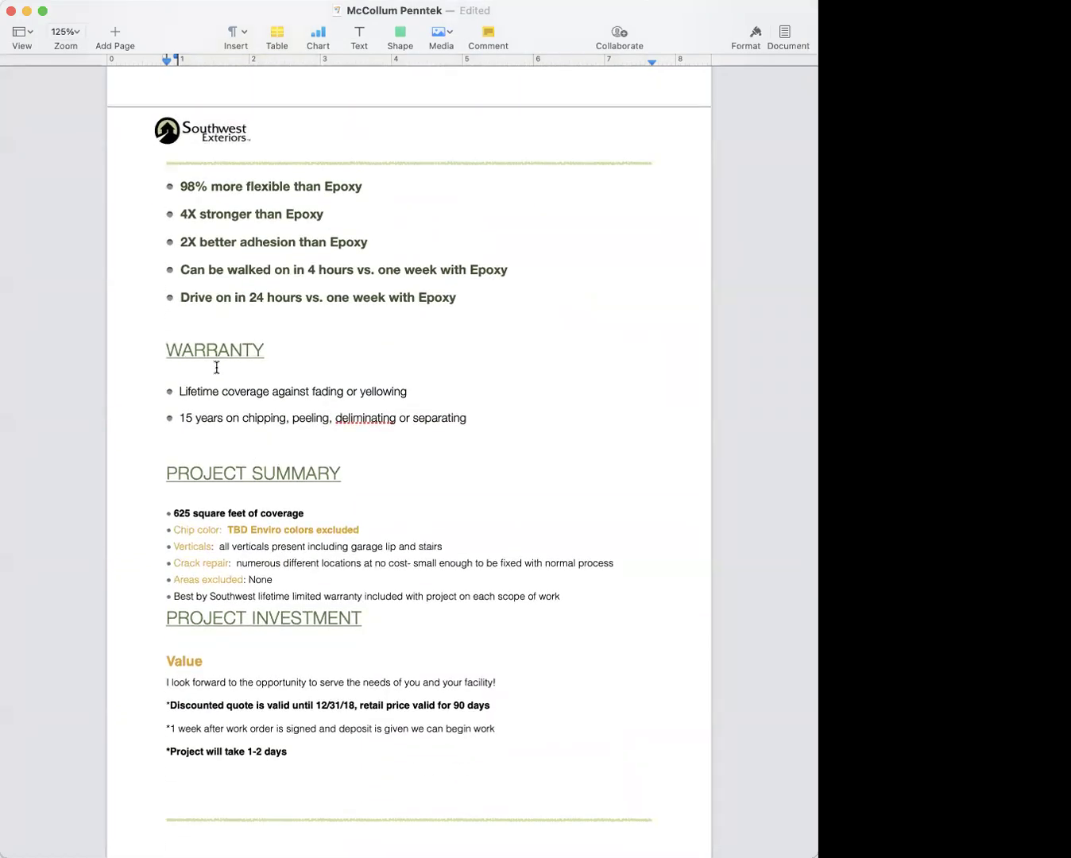
left_click_drag(161, 467, 340, 476)
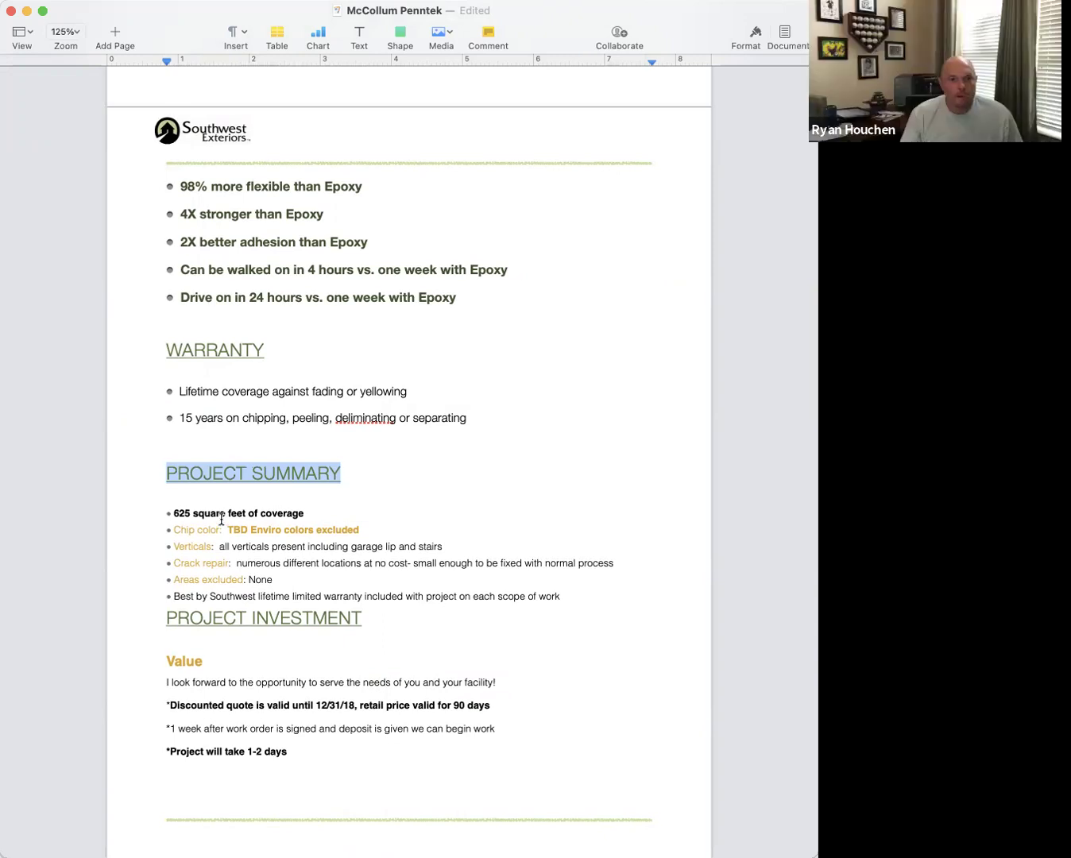
Examine the Project Summary bullets, highlighting the square footage, chip color, verticals, crack repair and areas excluded entries
left_click(177, 511)
left_click_drag(176, 513, 189, 509)
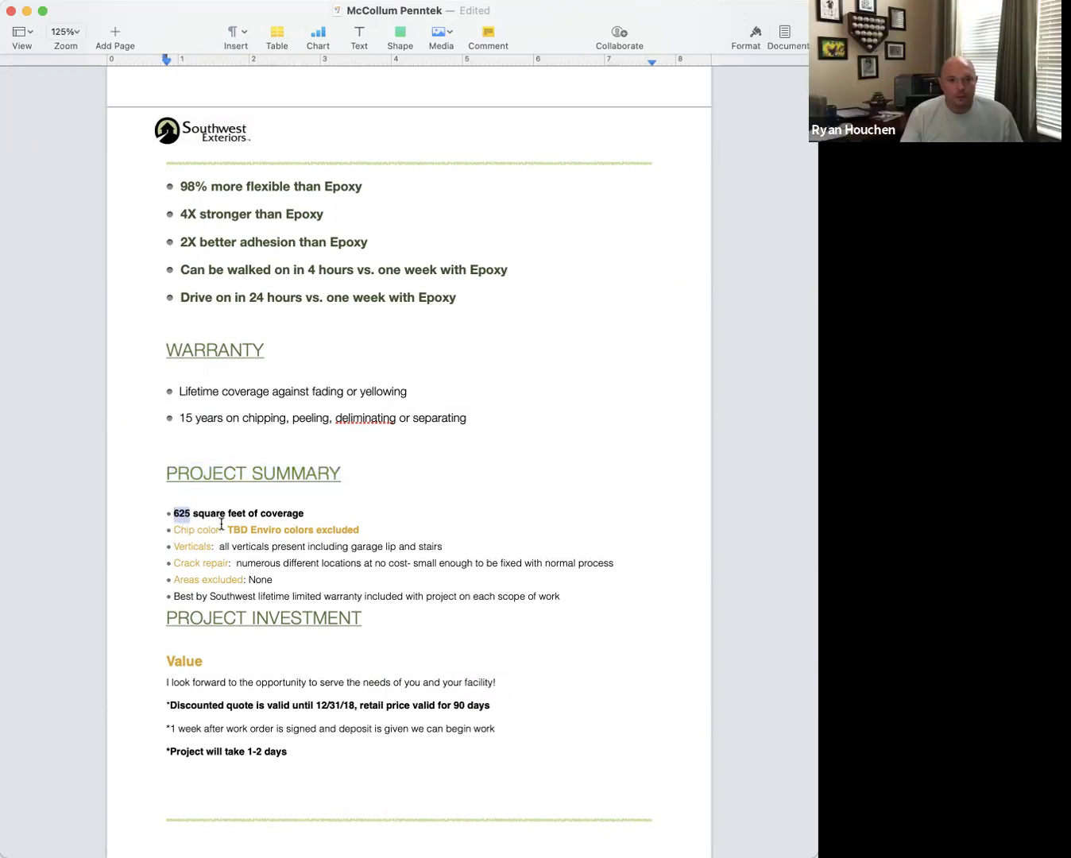
left_click_drag(229, 527, 356, 530)
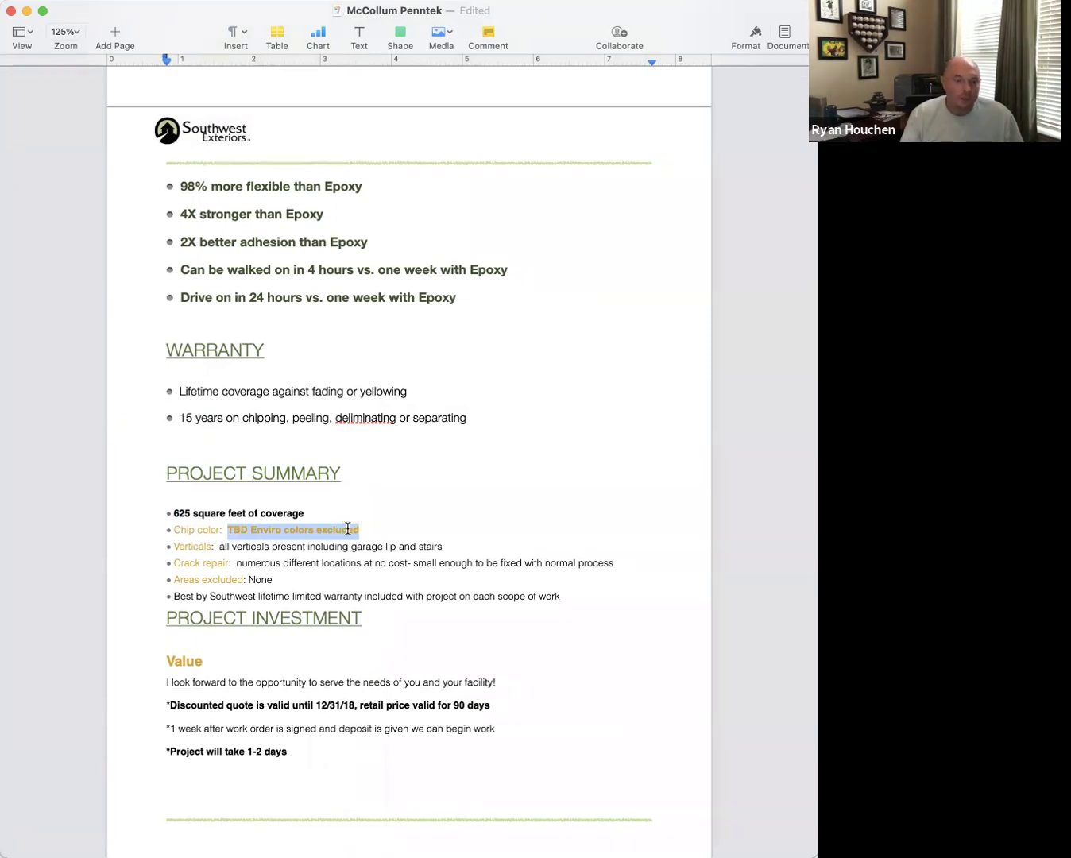
scroll(348, 529, "down", 1)
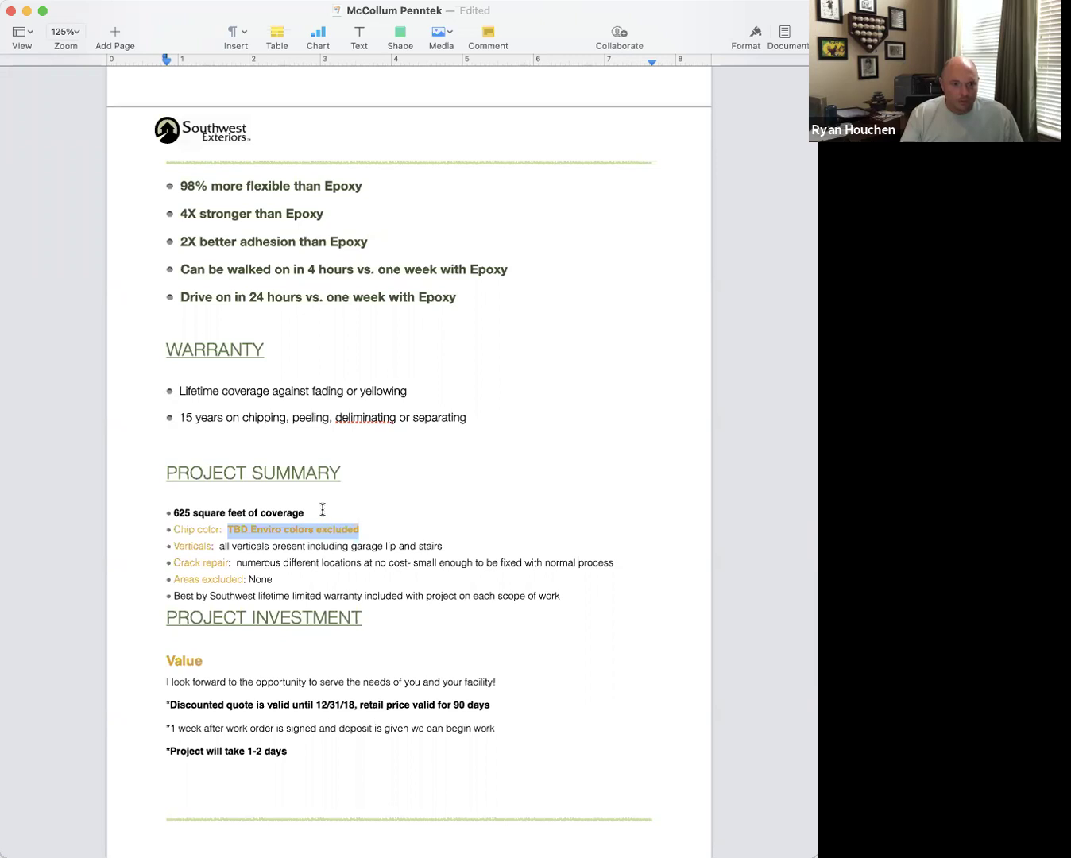
left_click_drag(176, 511, 363, 528)
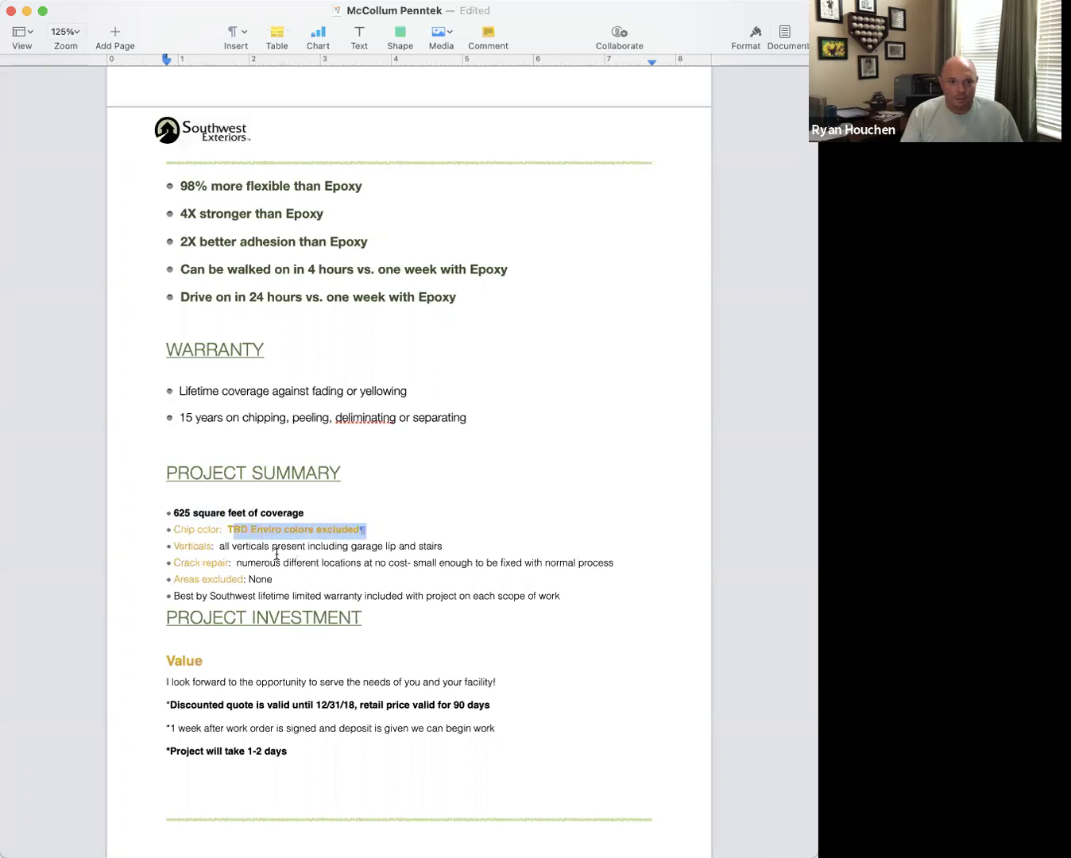
left_click_drag(219, 547, 436, 541)
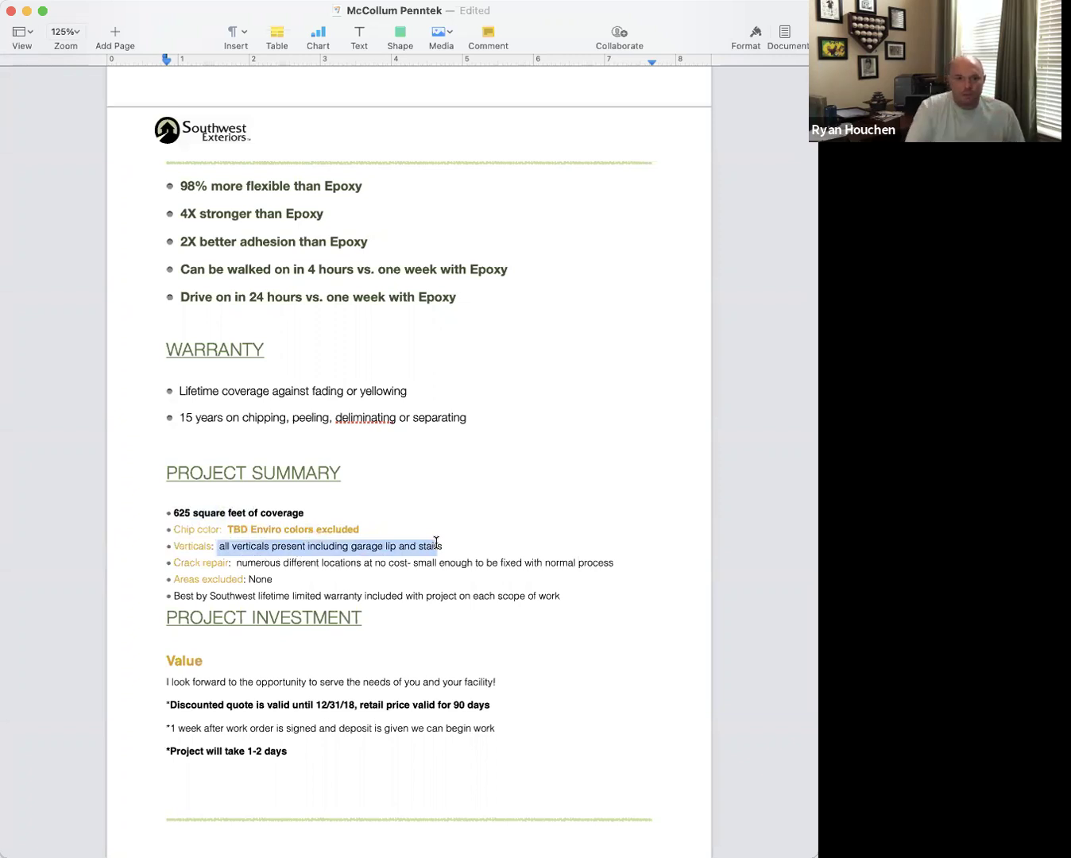
scroll(436, 543, "up", 1)
left_click_drag(237, 570, 609, 562)
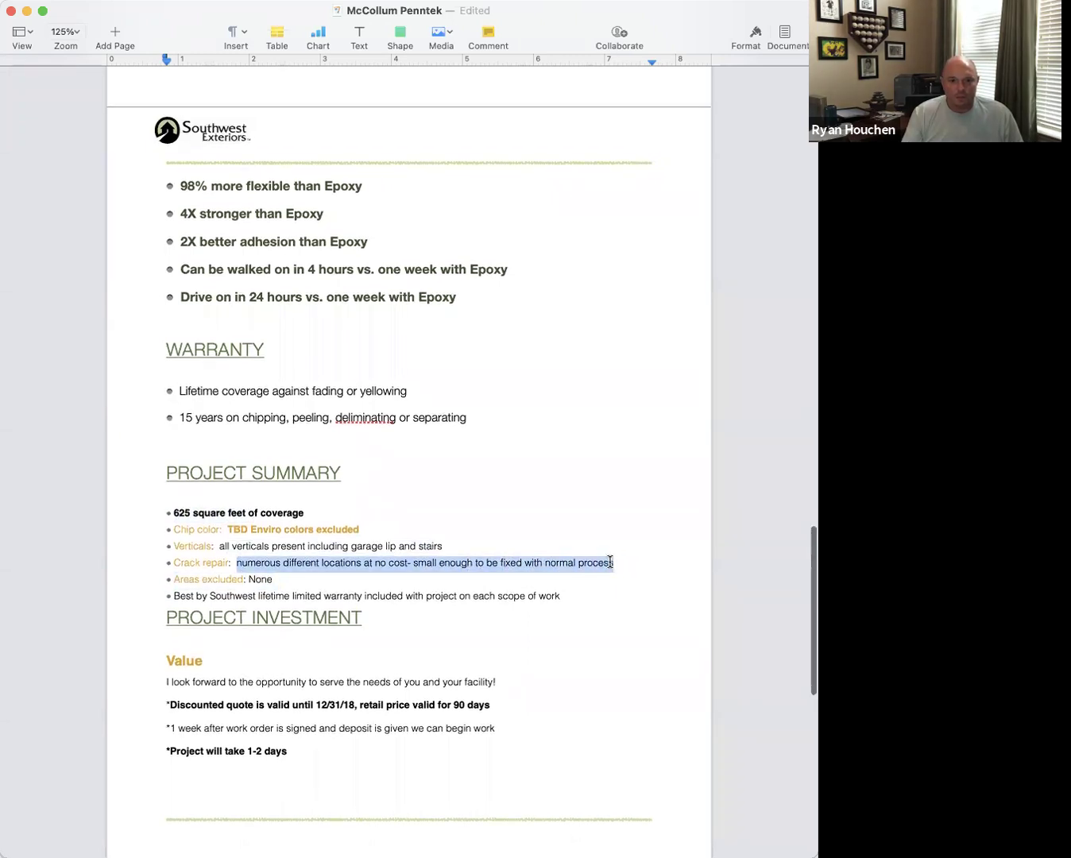
scroll(557, 566, "up", 1)
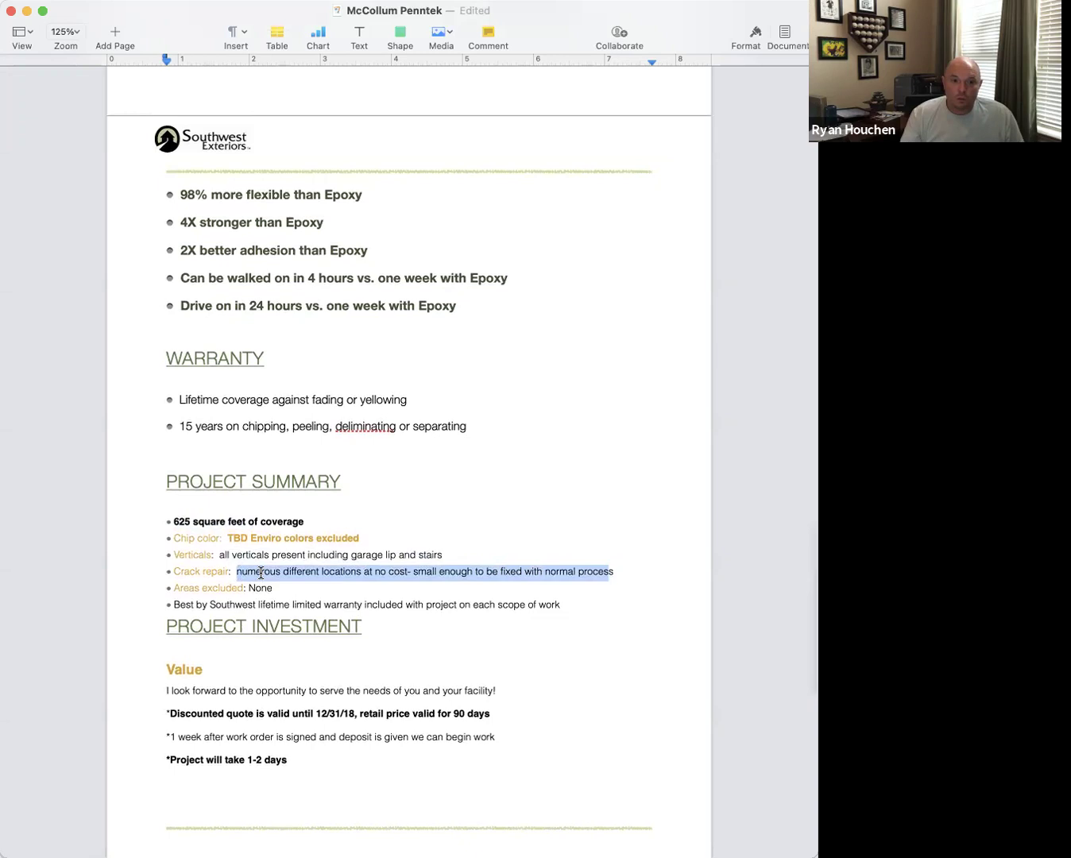
scroll(259, 569, "up", 1)
scroll(259, 569, "up", 2)
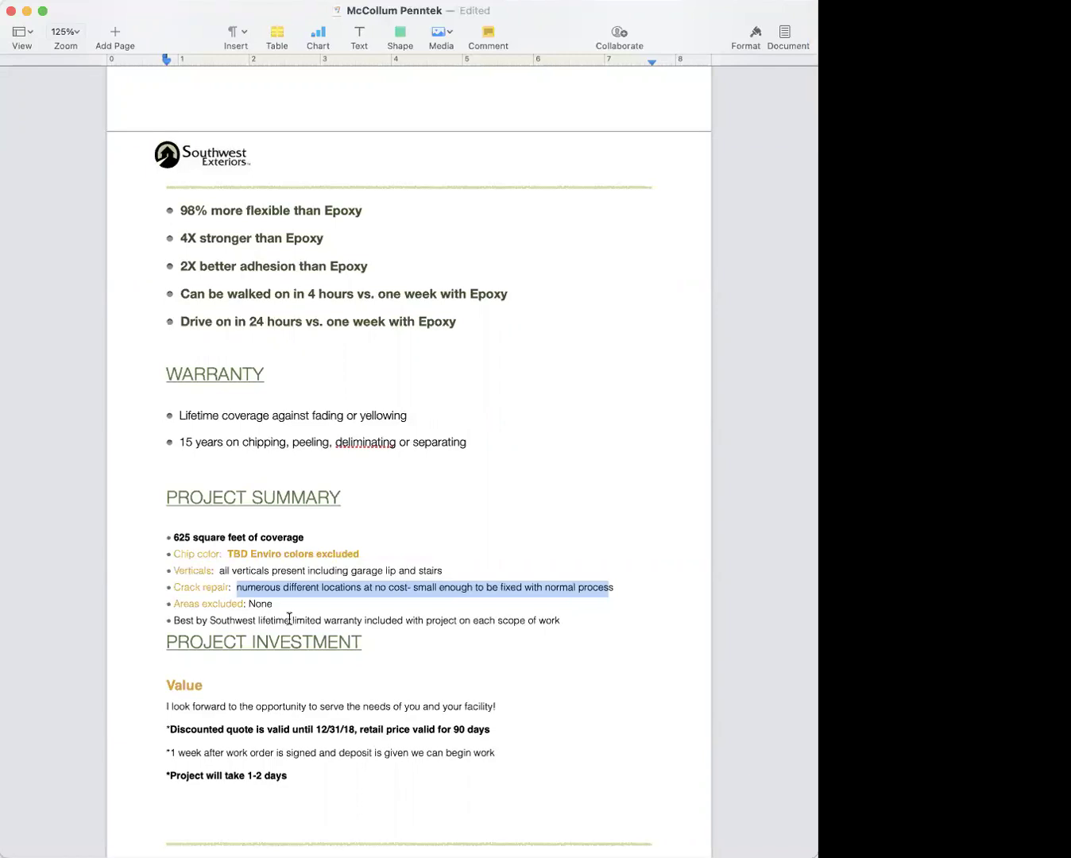
left_click_drag(249, 604, 304, 614)
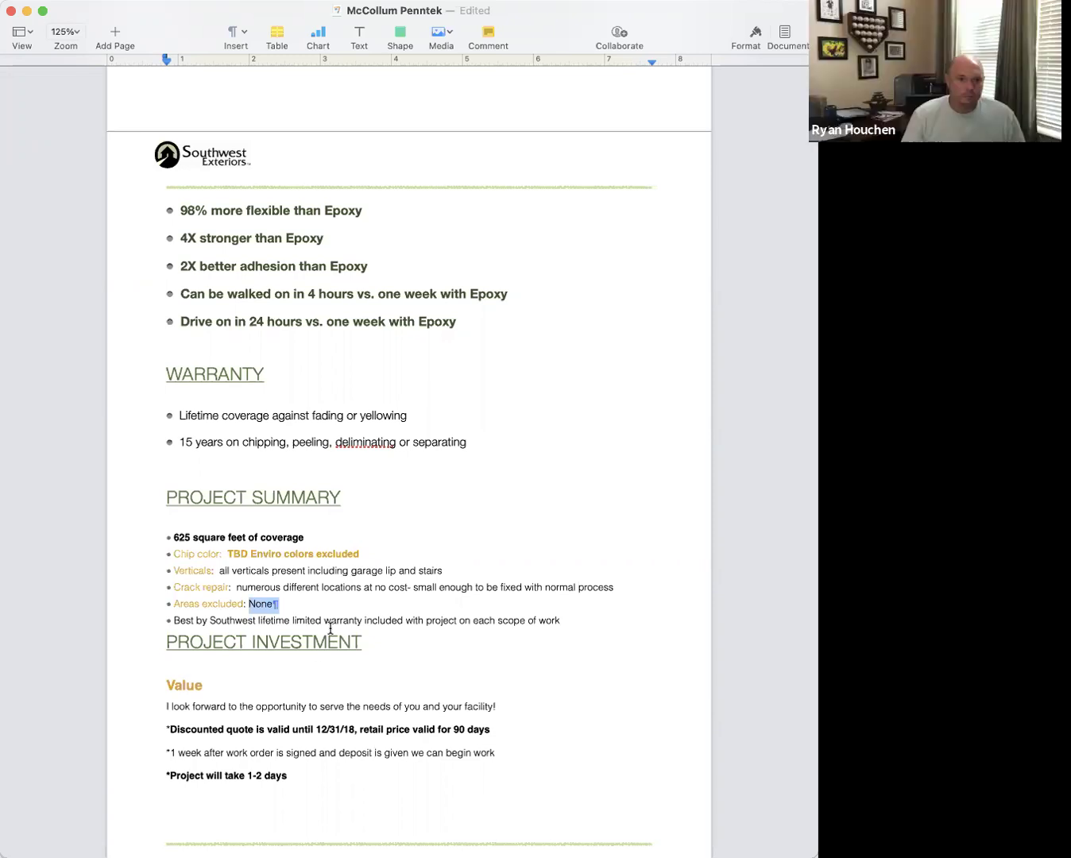
Insert a blank line between the last Project Summary bullet and the Project Investment heading
left_click(166, 636)
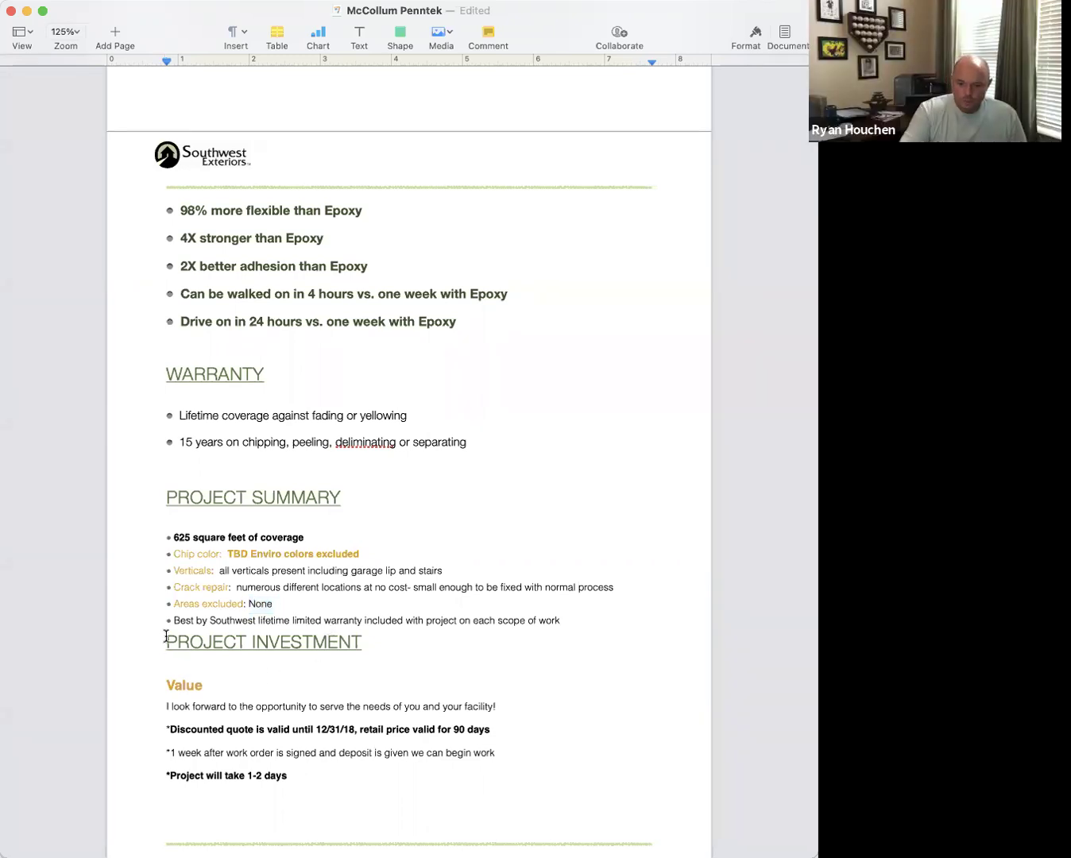
key("Return")
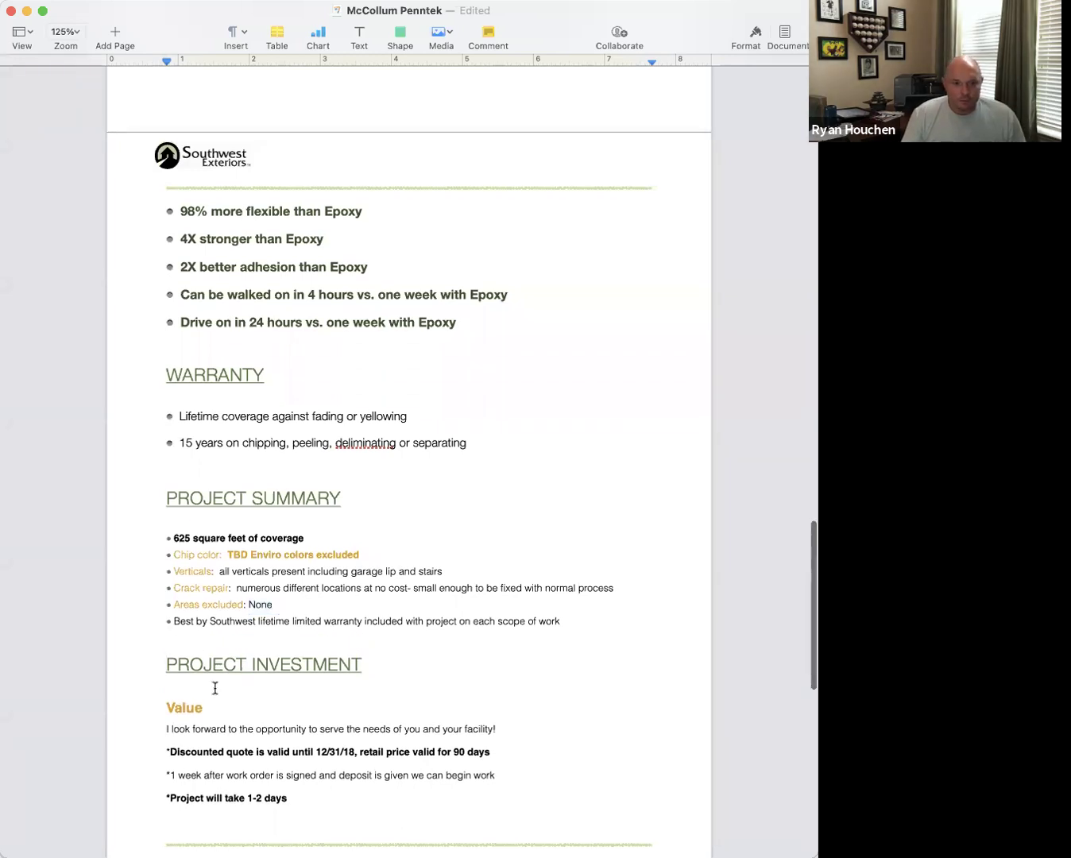
Review the Project Investment terms, highlight the discounted quote's expiry date, and compare with the Company Summary and pricing pages
left_click_drag(321, 751, 358, 750)
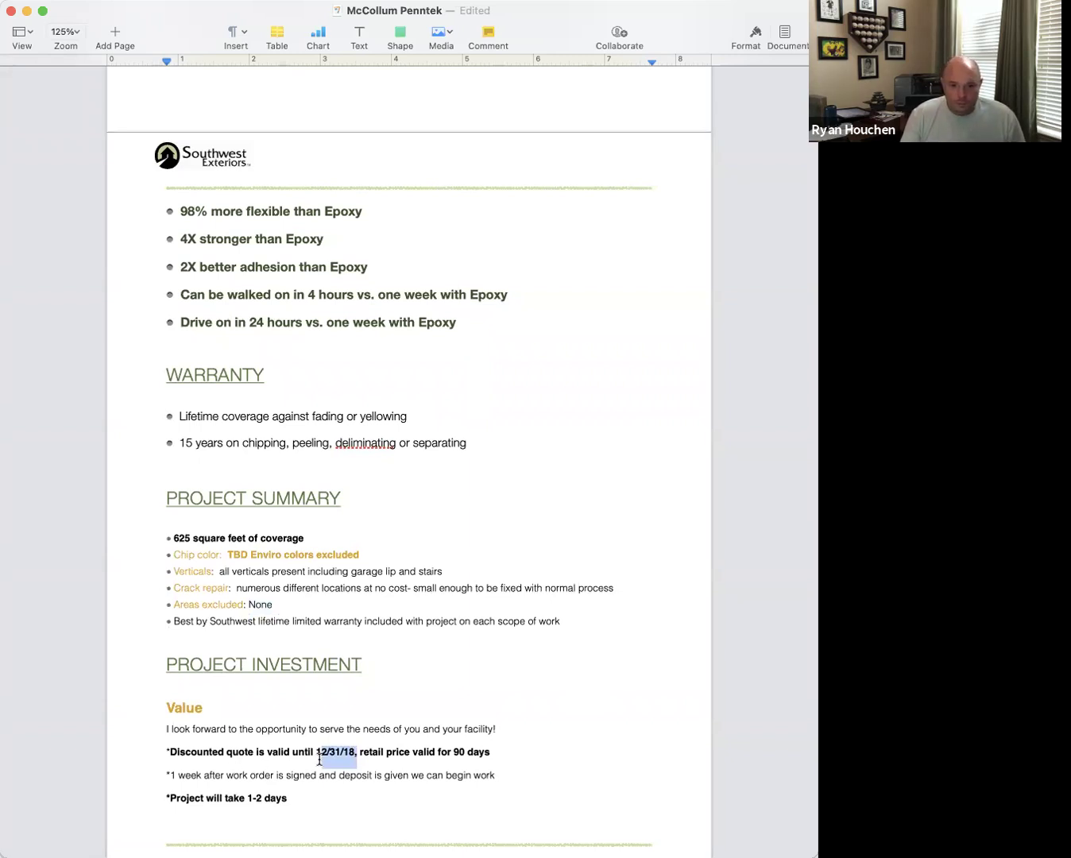
scroll(398, 759, "down", 1)
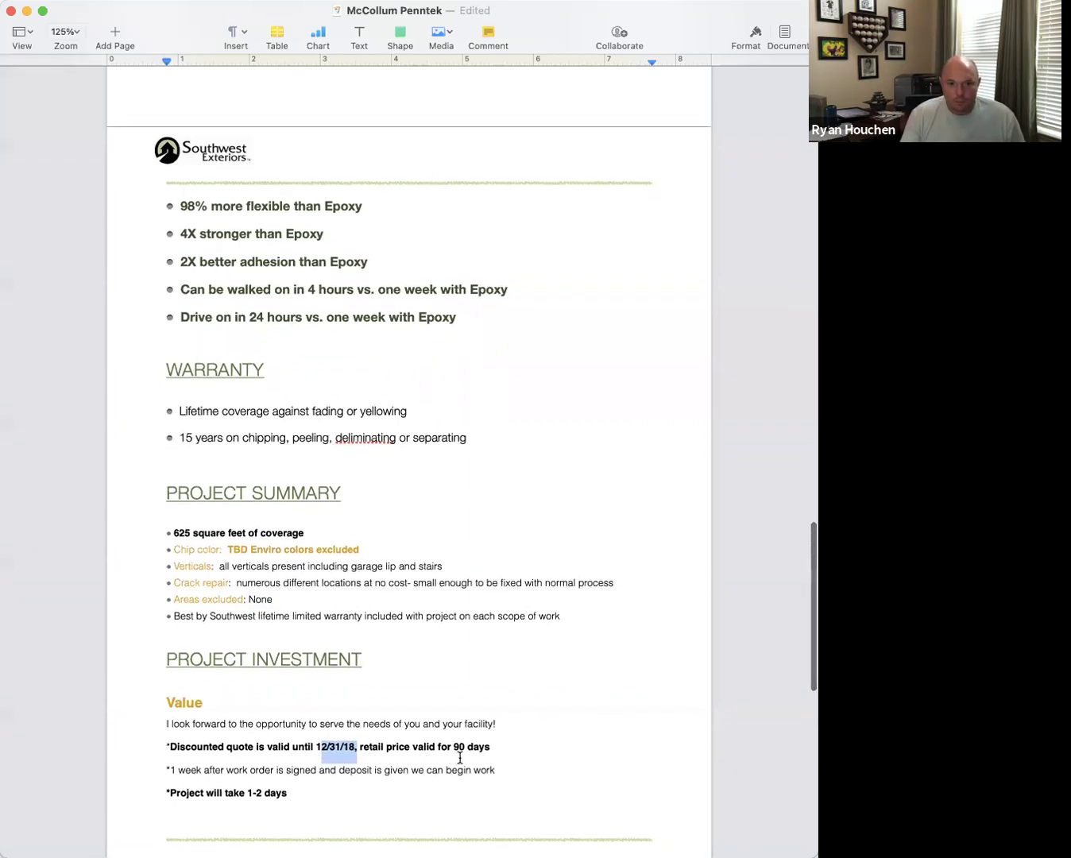
scroll(476, 756, "down", 1)
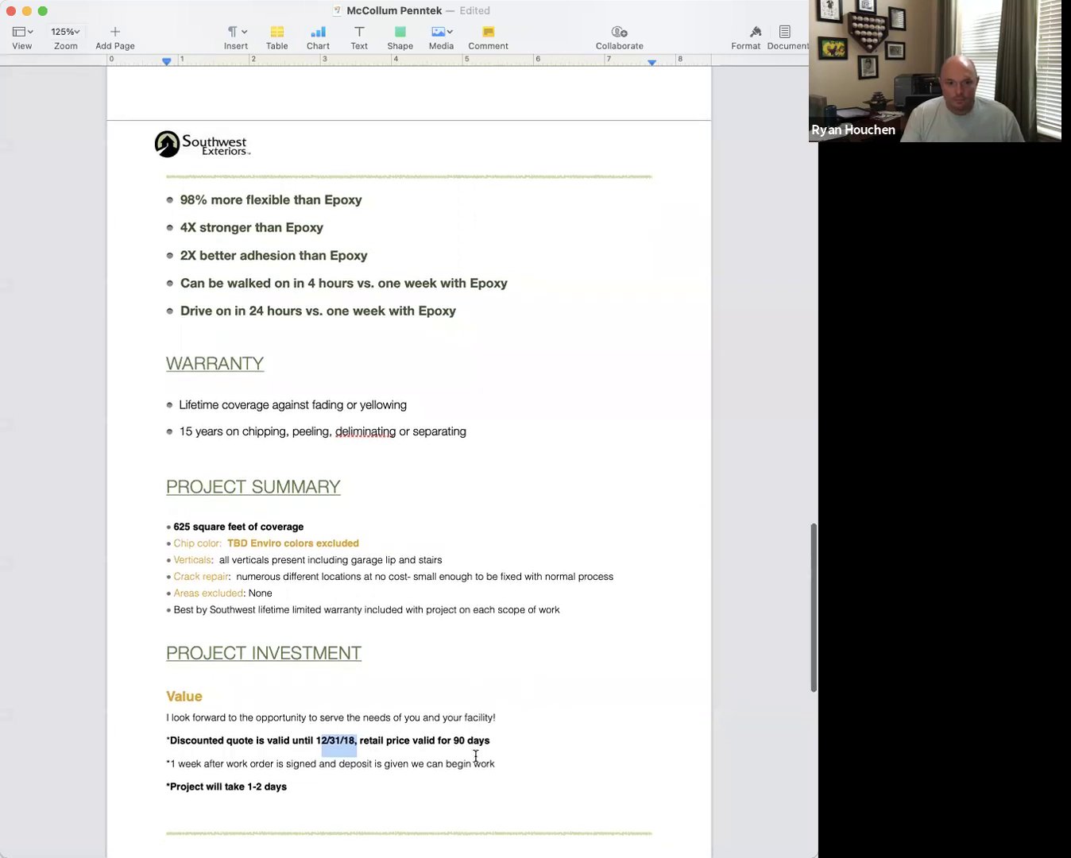
scroll(178, 772, "down", 10)
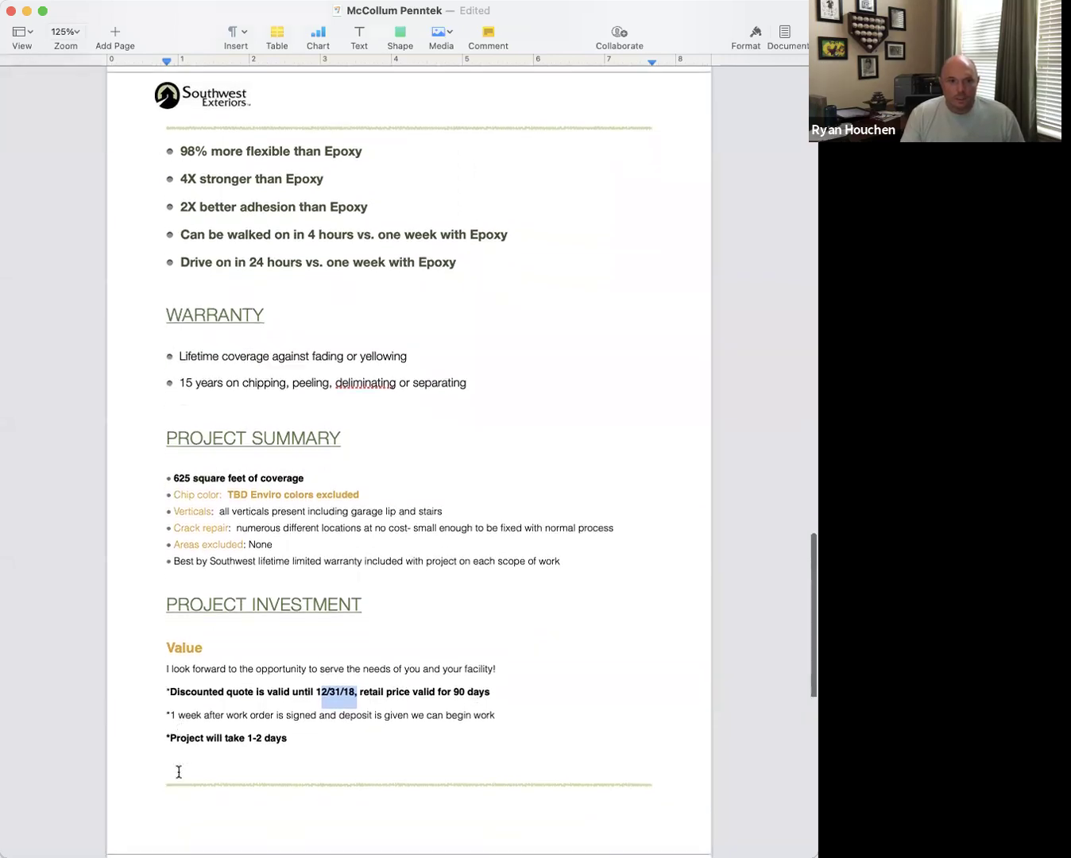
scroll(191, 769, "up", 14)
scroll(203, 760, "up", 15)
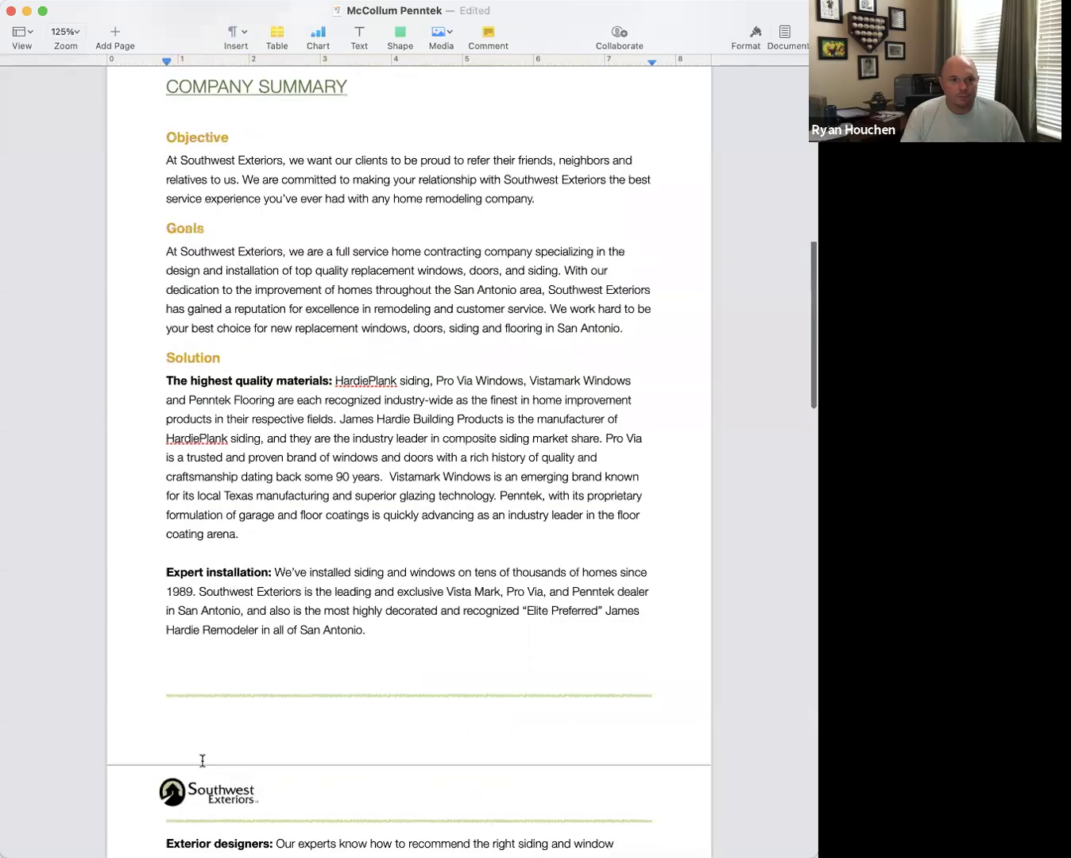
scroll(202, 761, "down", 20)
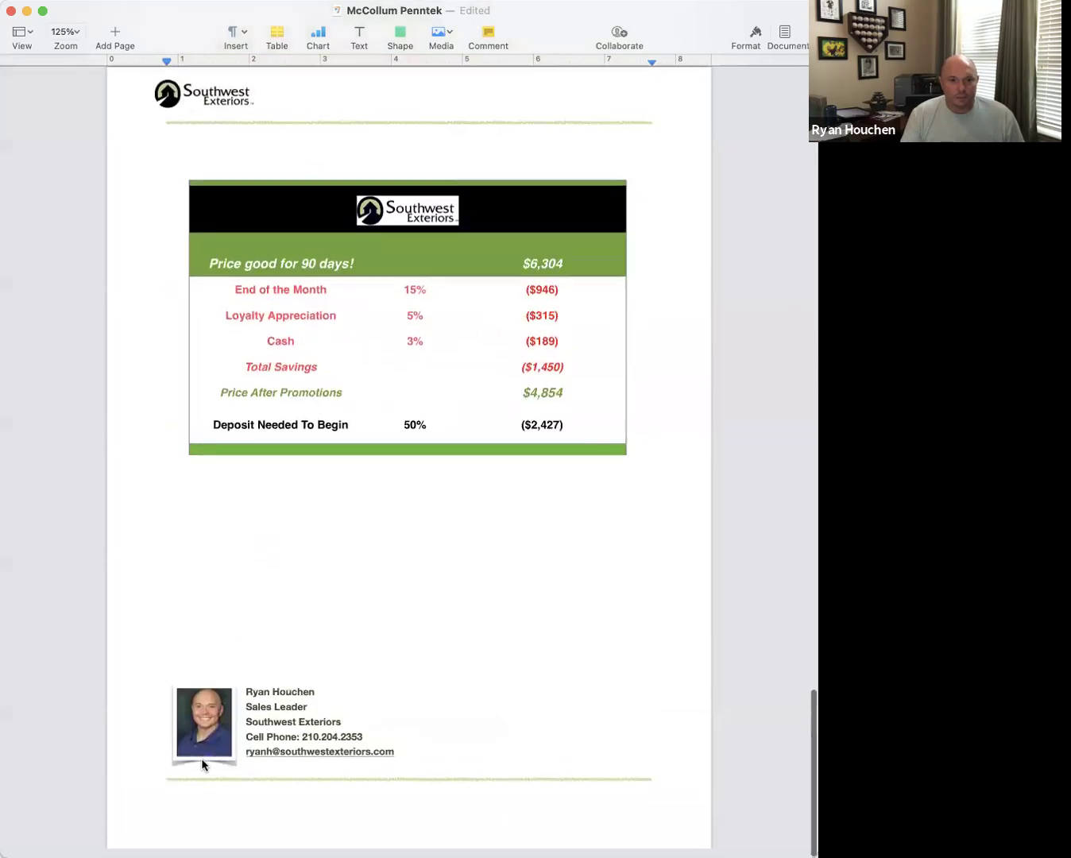
scroll(203, 762, "up", 8)
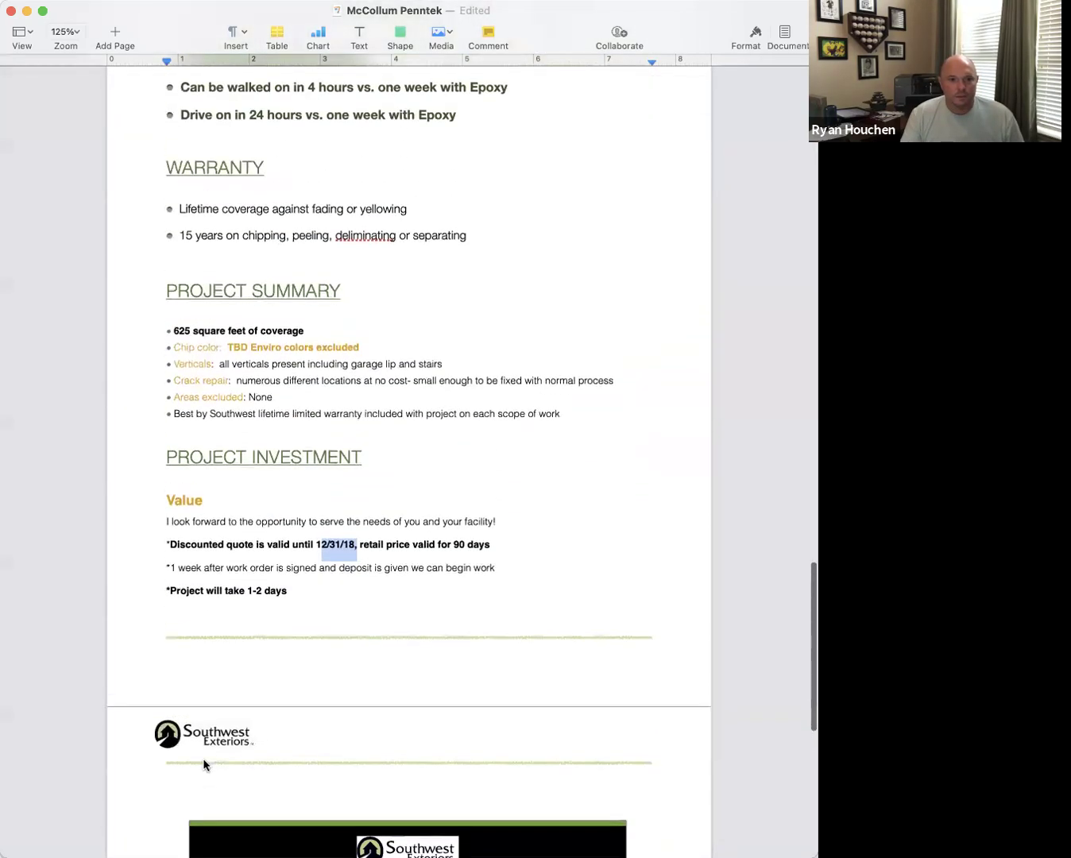
left_click_drag(328, 578, 354, 583)
left_click(389, 607)
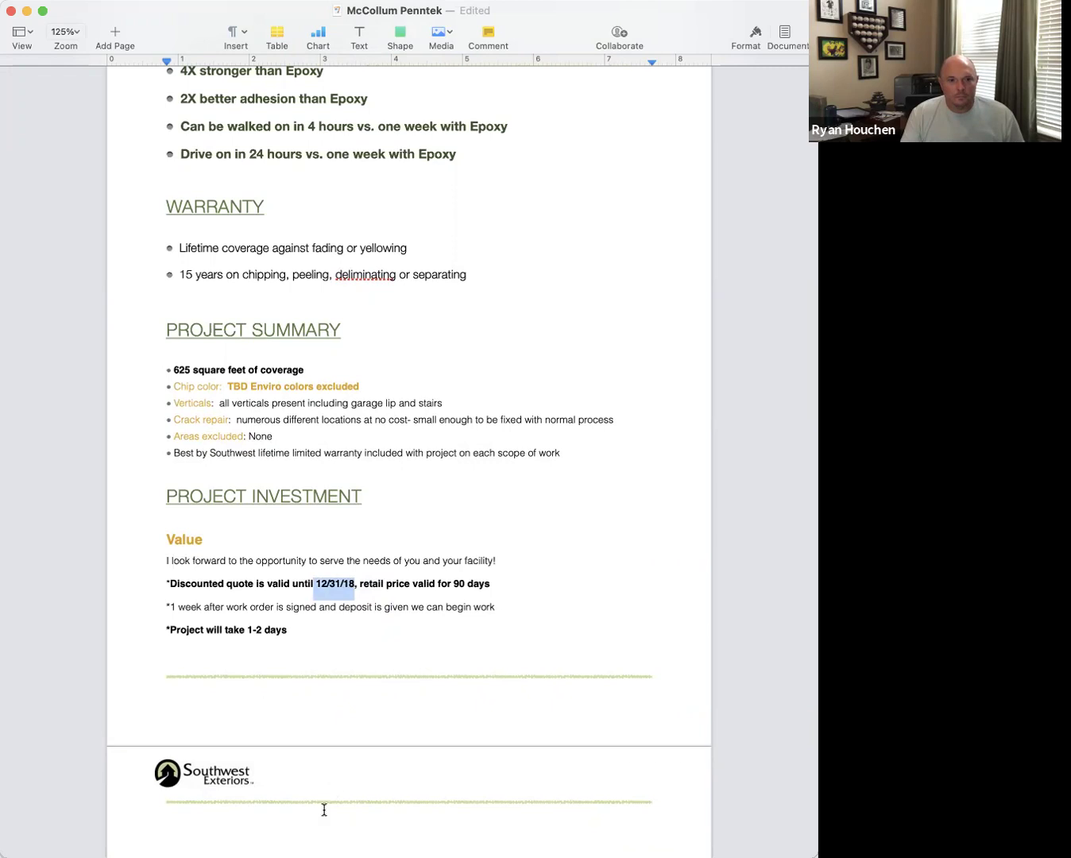
scroll(317, 803, "down", 1)
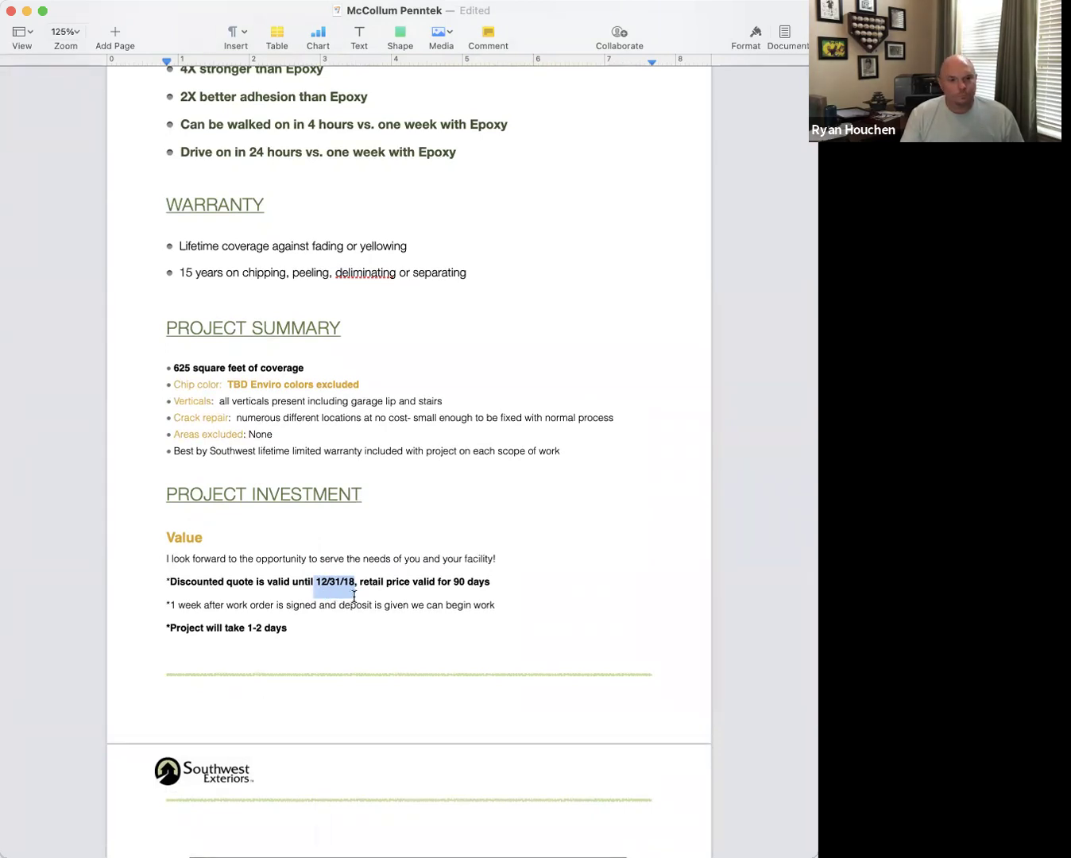
left_click(489, 654)
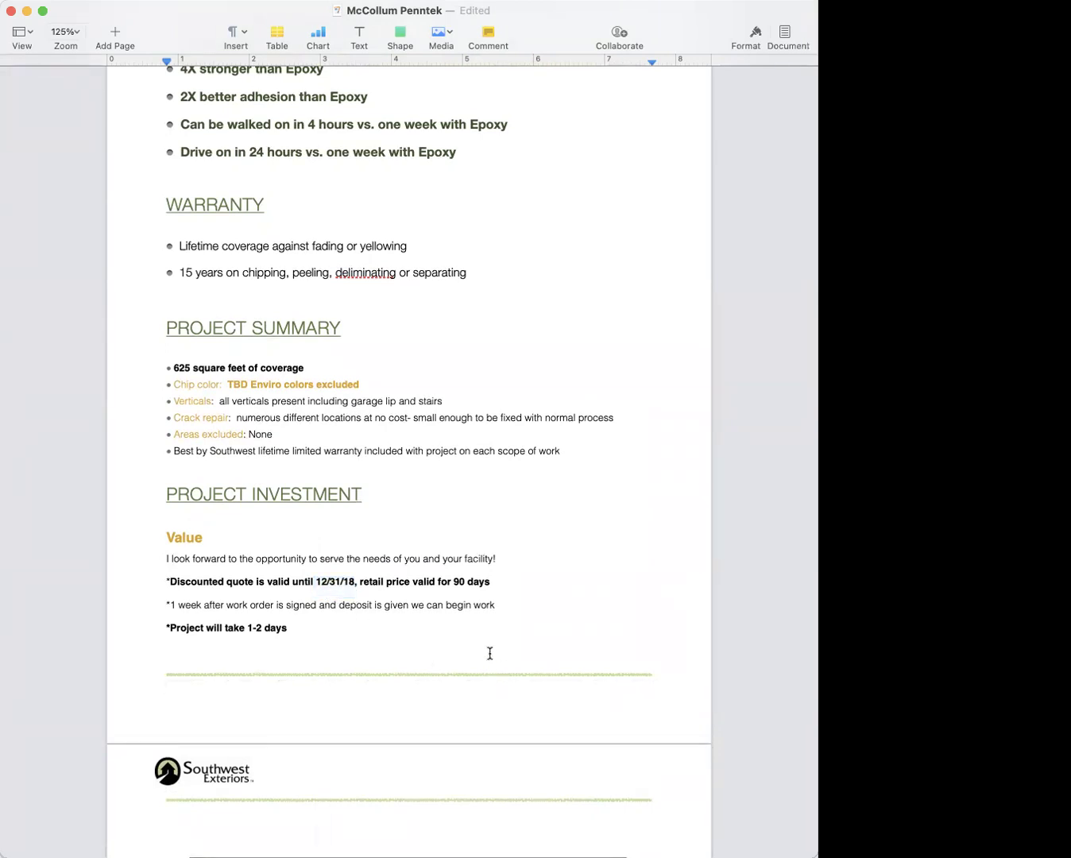
Examine the promotions pricing image on the last page, revealing its cropped-out screenshot area and closing the mask view again
scroll(490, 653, "down", 8)
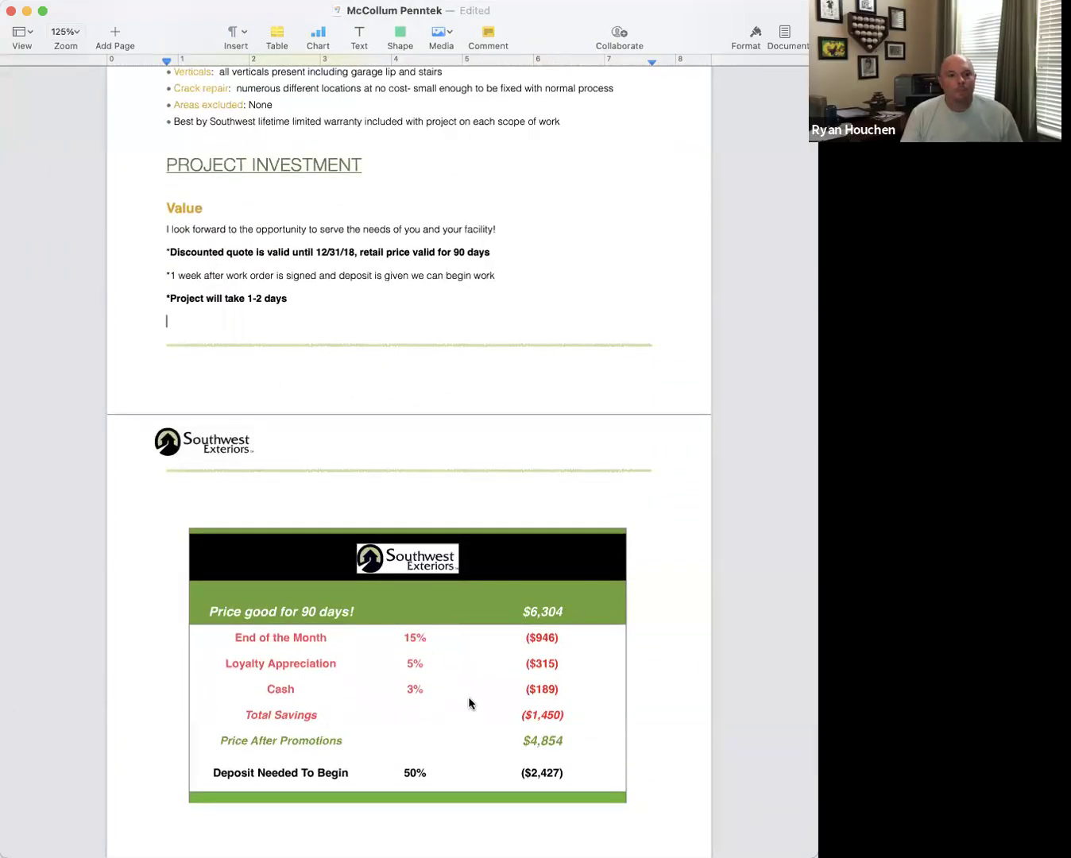
left_click(443, 669)
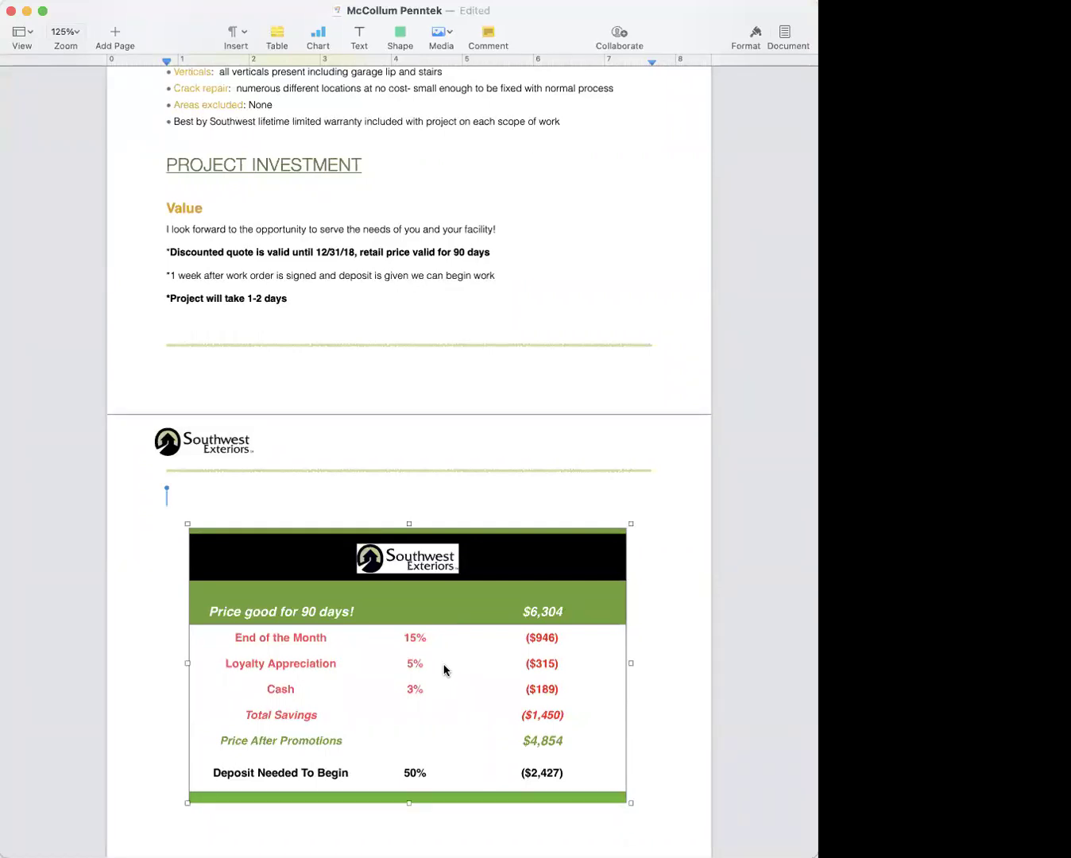
double_click(437, 596)
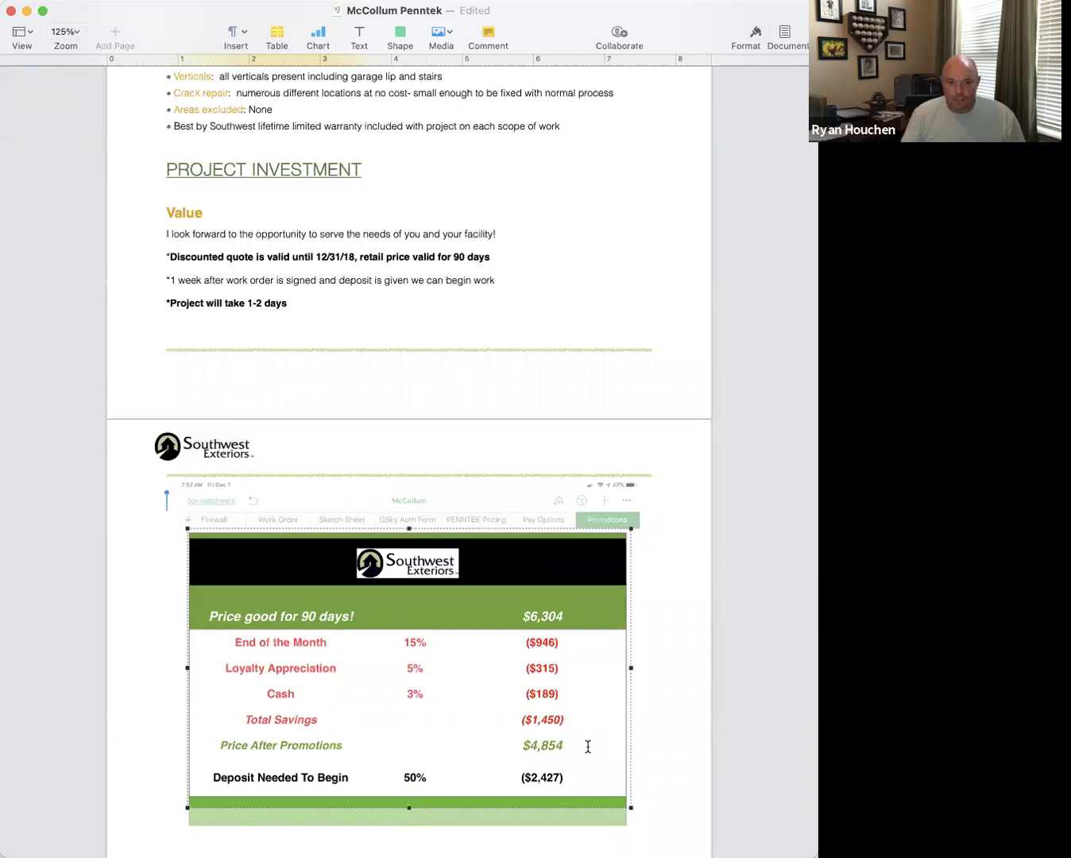
left_click(659, 723)
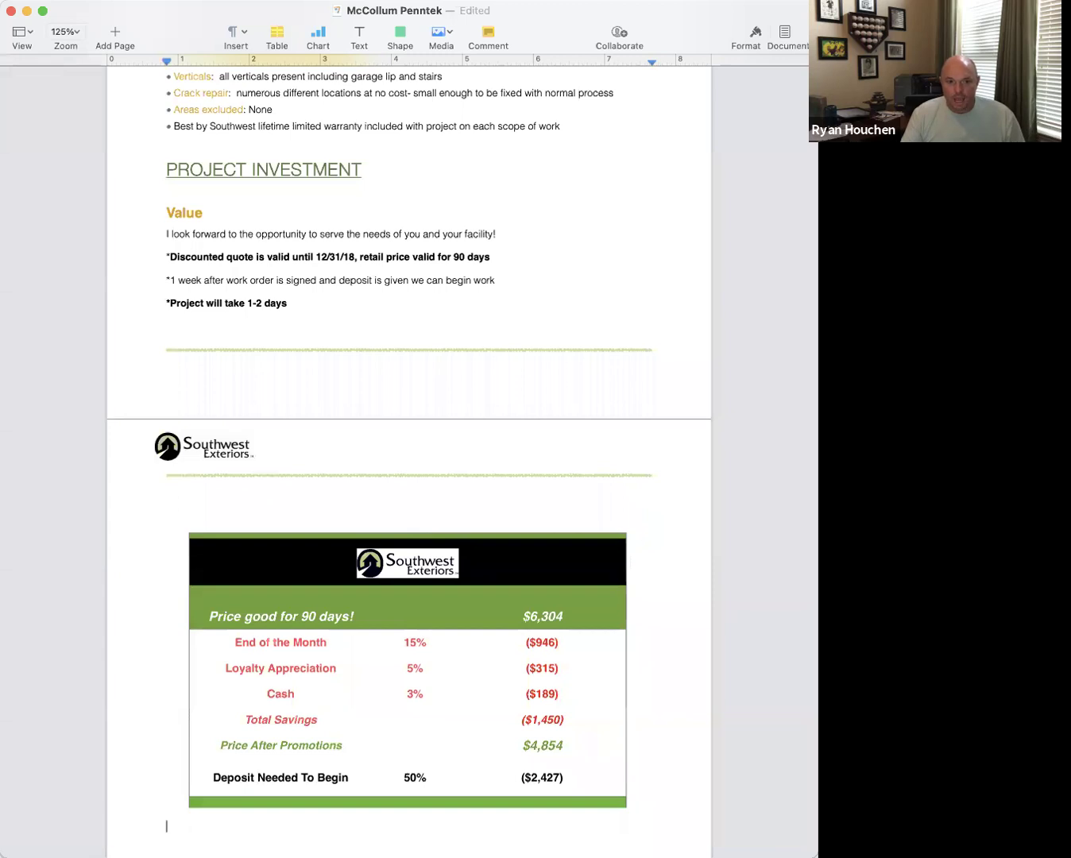
double_click(445, 674)
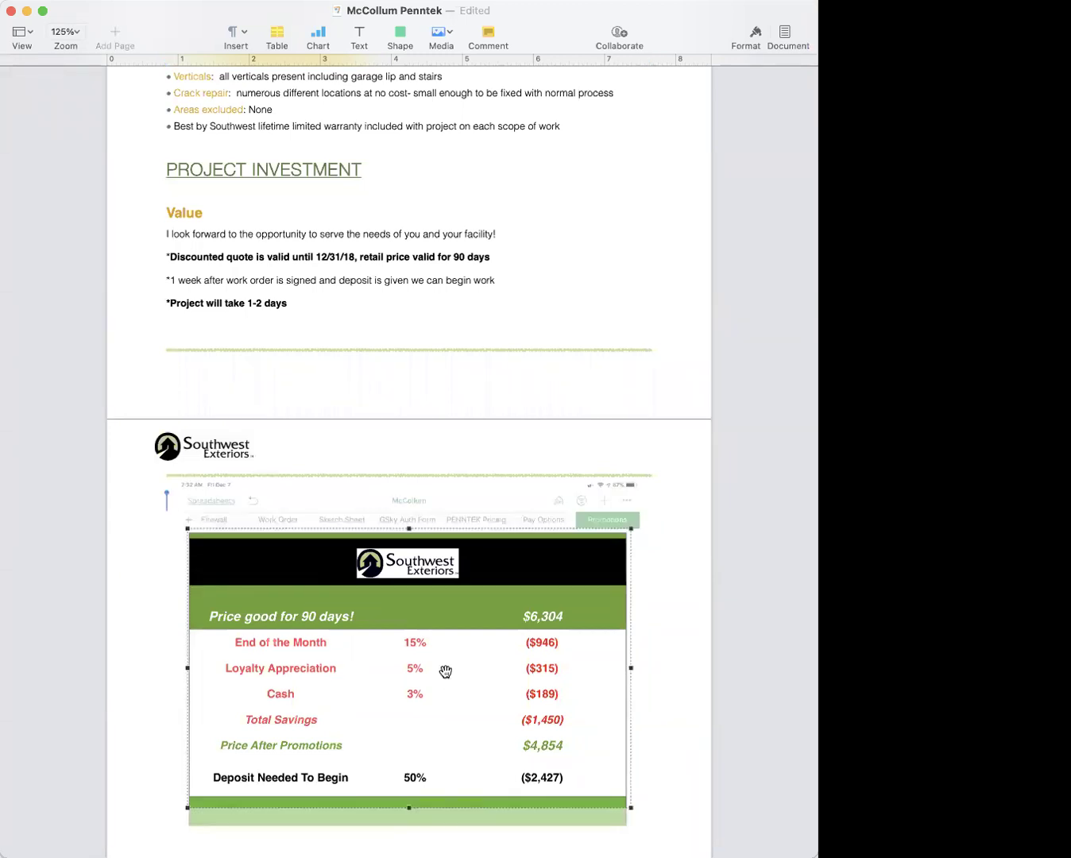
left_click(687, 699)
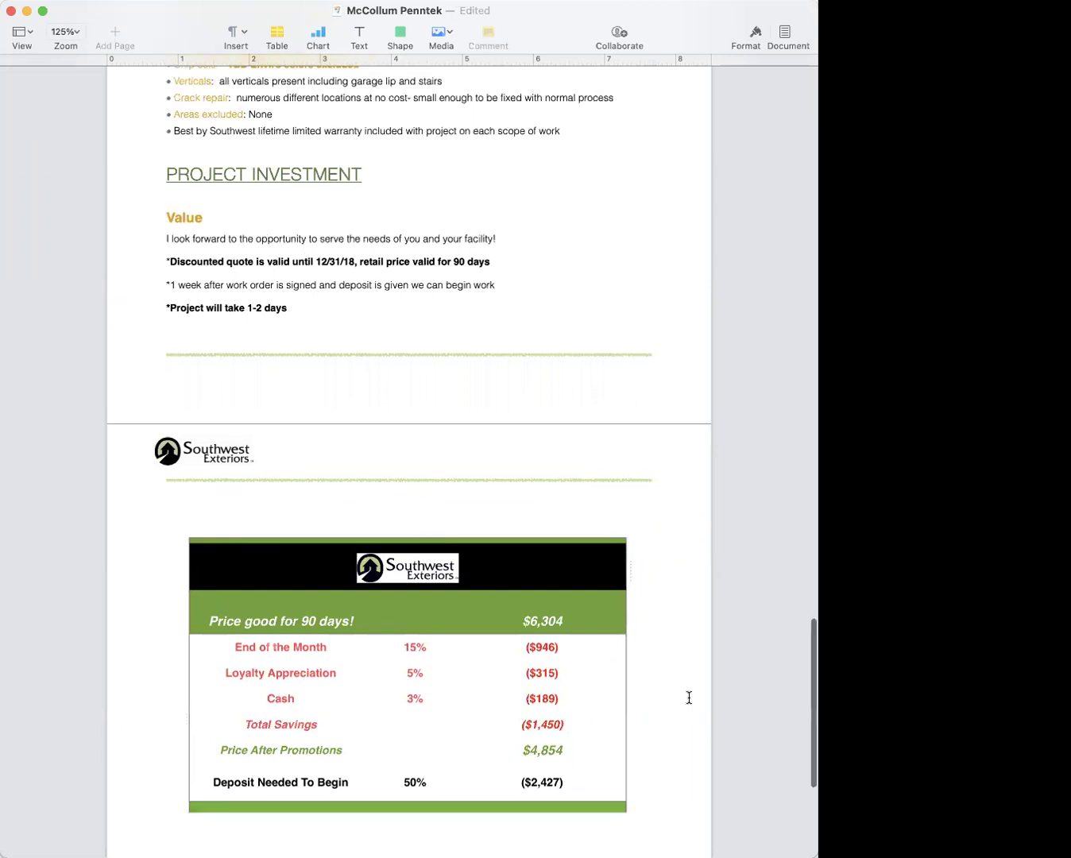
Move the promotions pricing image up towards the header line and enlarge it to slightly wider than the text margins
mouse_move(464, 663)
left_mouse_down()
mouse_move(425, 660)
mouse_move(465, 661)
mouse_move(467, 652)
mouse_move(464, 676)
mouse_move(466, 637)
left_mouse_up()
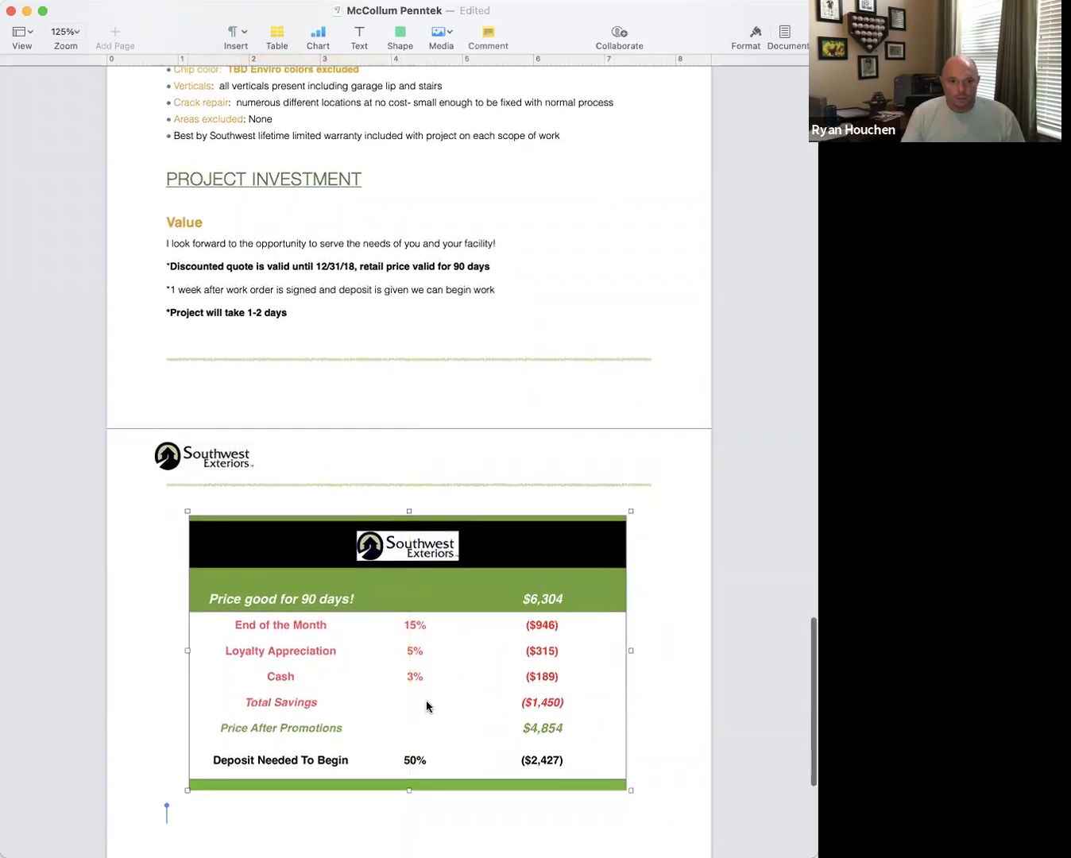
left_click_drag(408, 792, 410, 833)
left_click(664, 759)
scroll(698, 745, "up", 3)
scroll(698, 740, "down", 10)
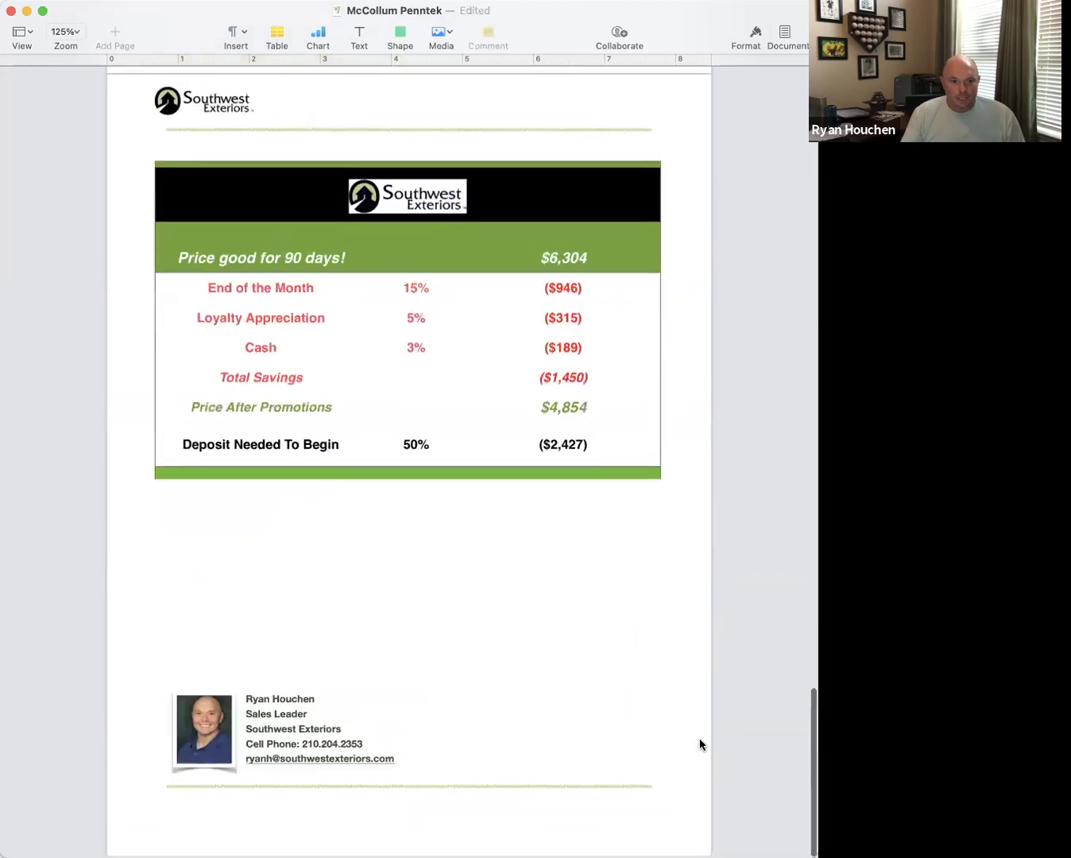
Nudge the sales leader's contact text box beside the photo and dismiss the tip about linking text boxes
left_click_drag(249, 702, 248, 699)
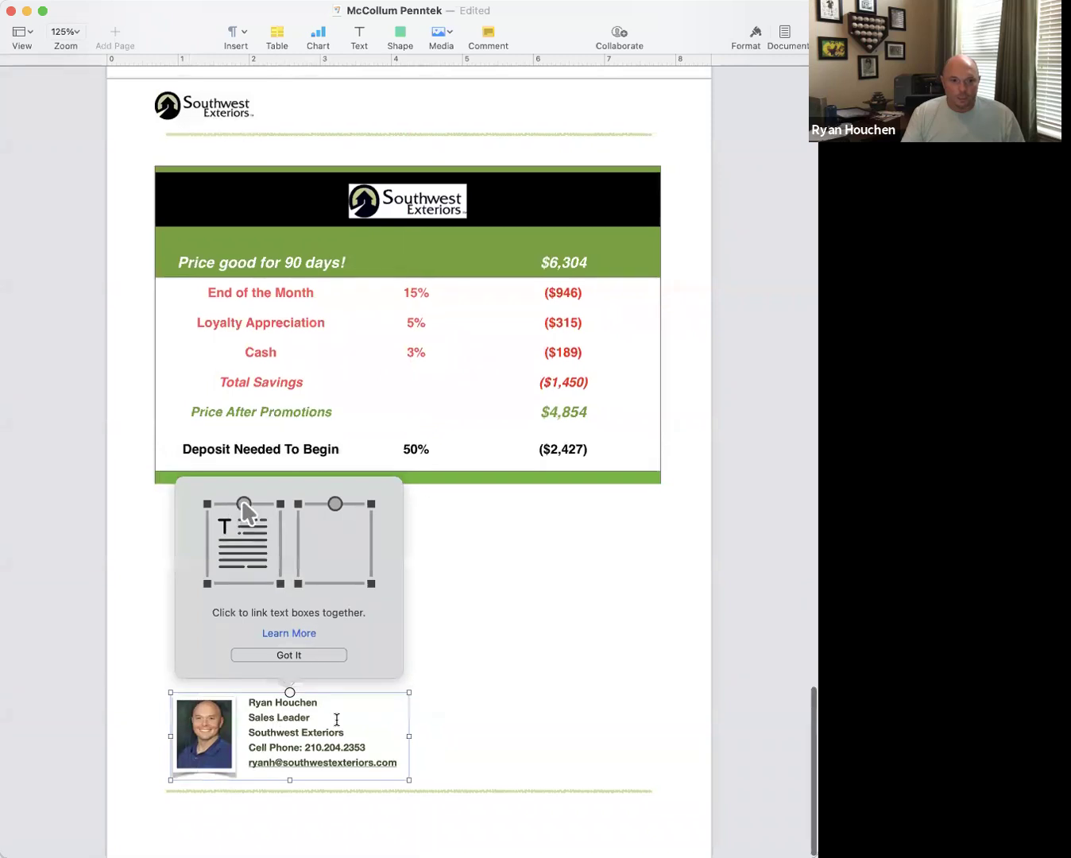
left_click(288, 654)
left_click(409, 636)
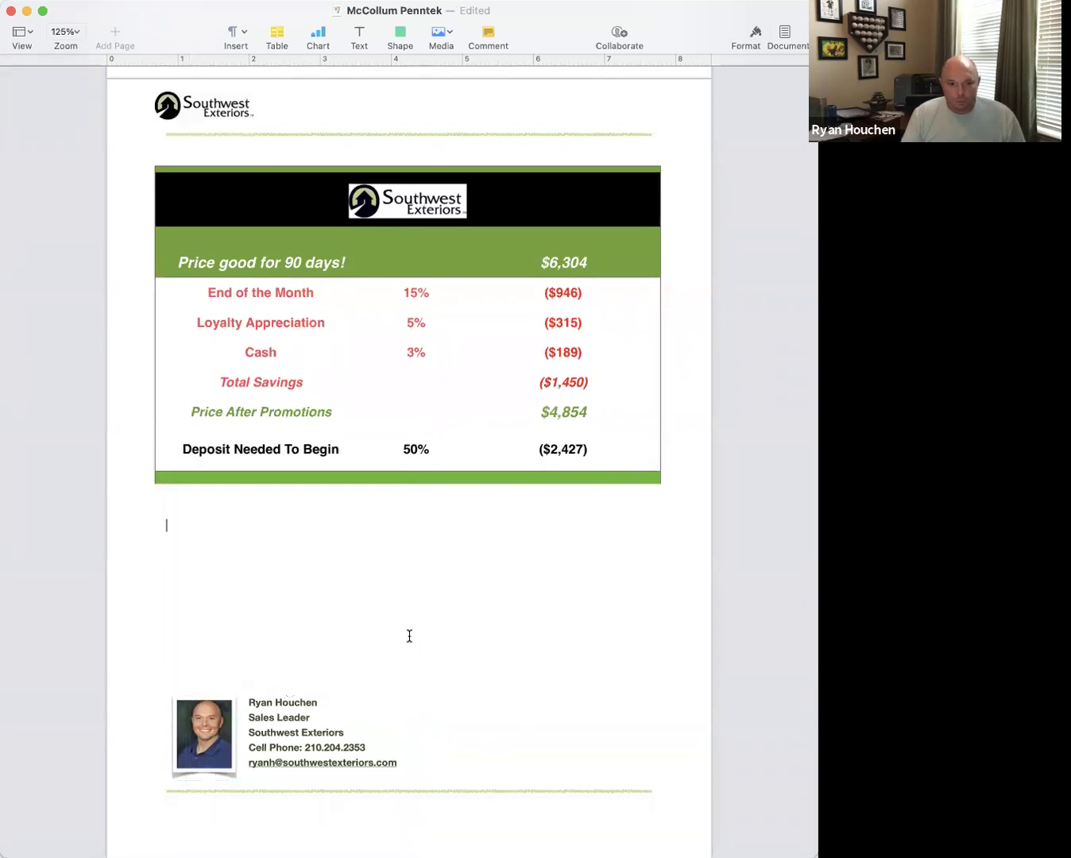
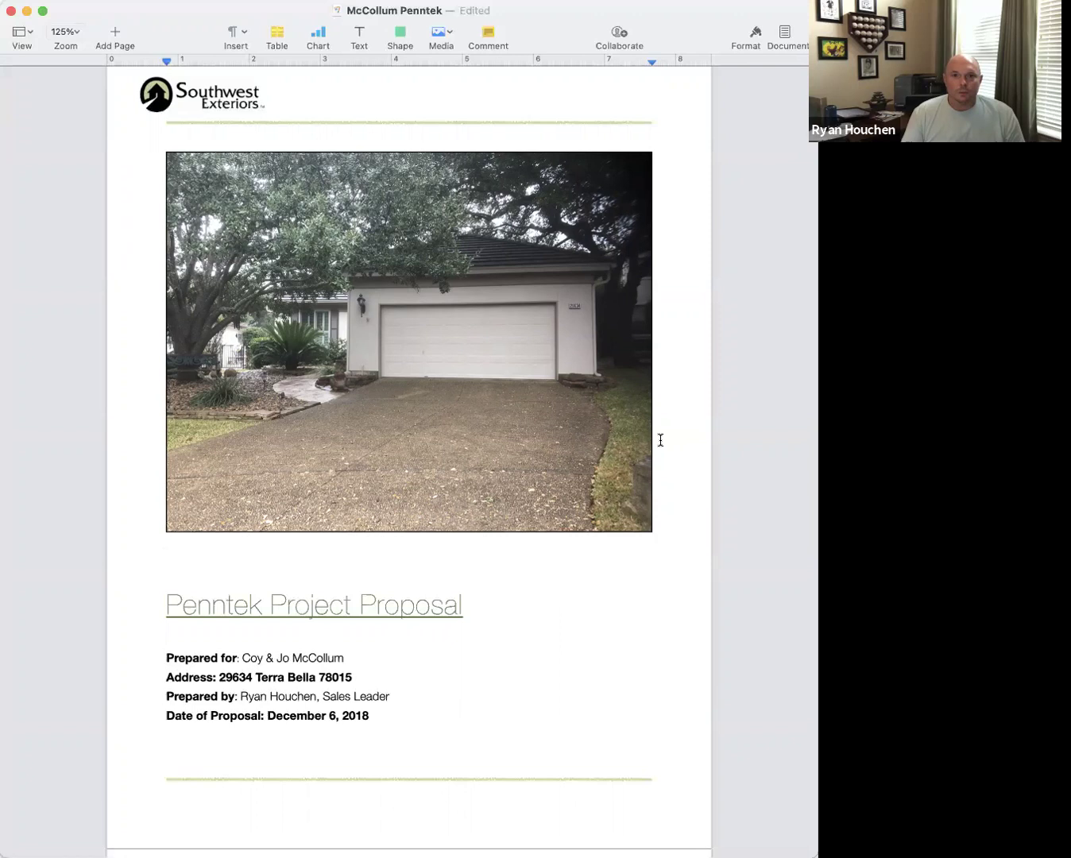
Open the export options for the finished proposal and return to its cover page
scroll(670, 306, "down", 3)
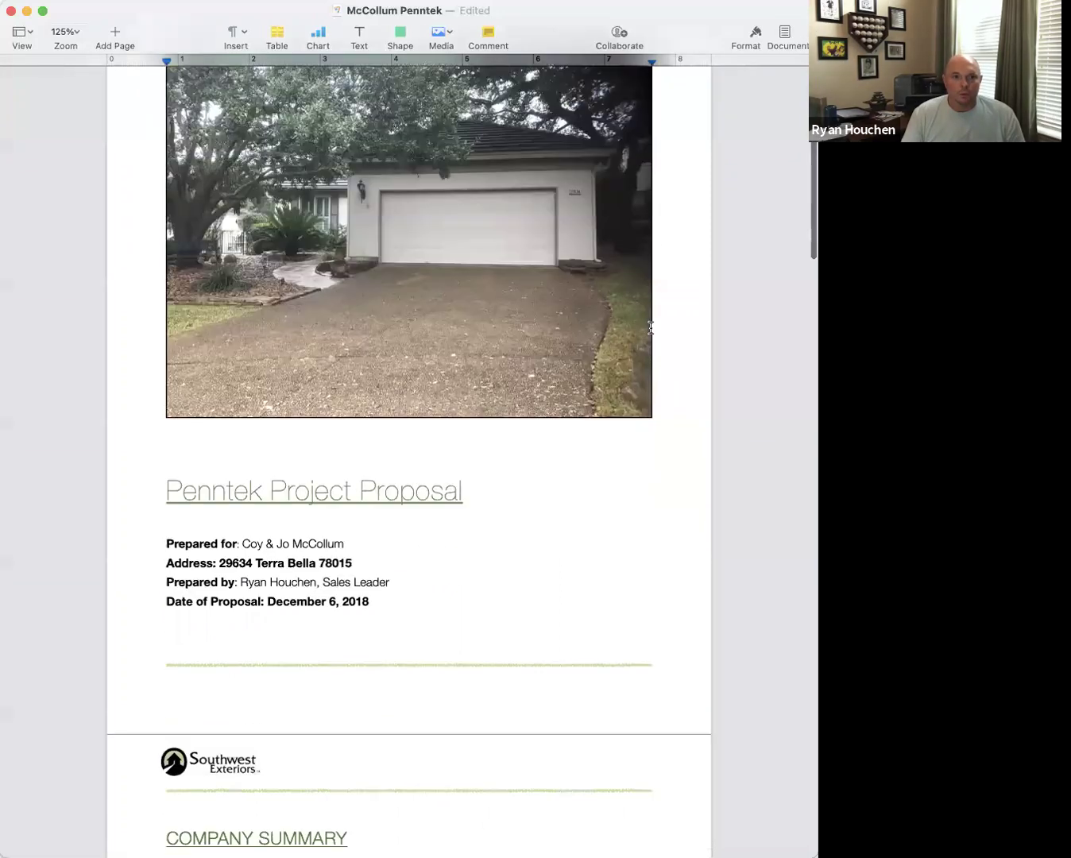
scroll(715, 239, "up", 4)
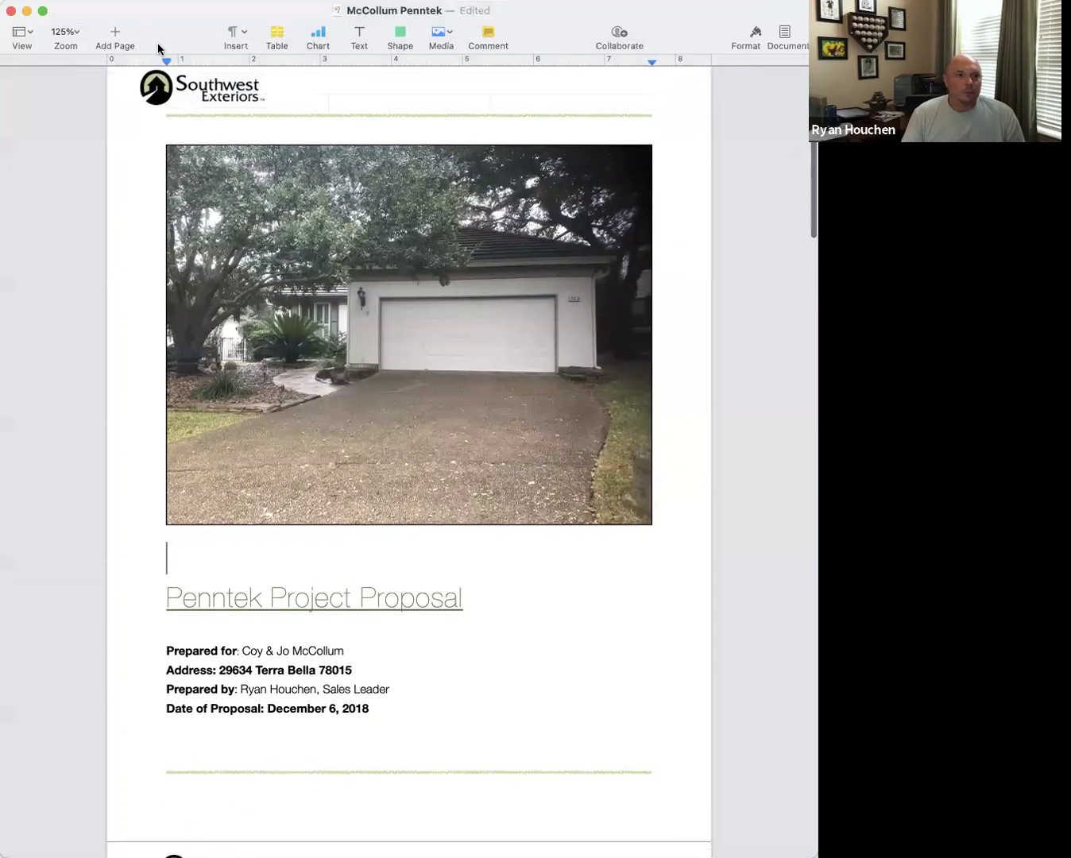
left_click(16, 0)
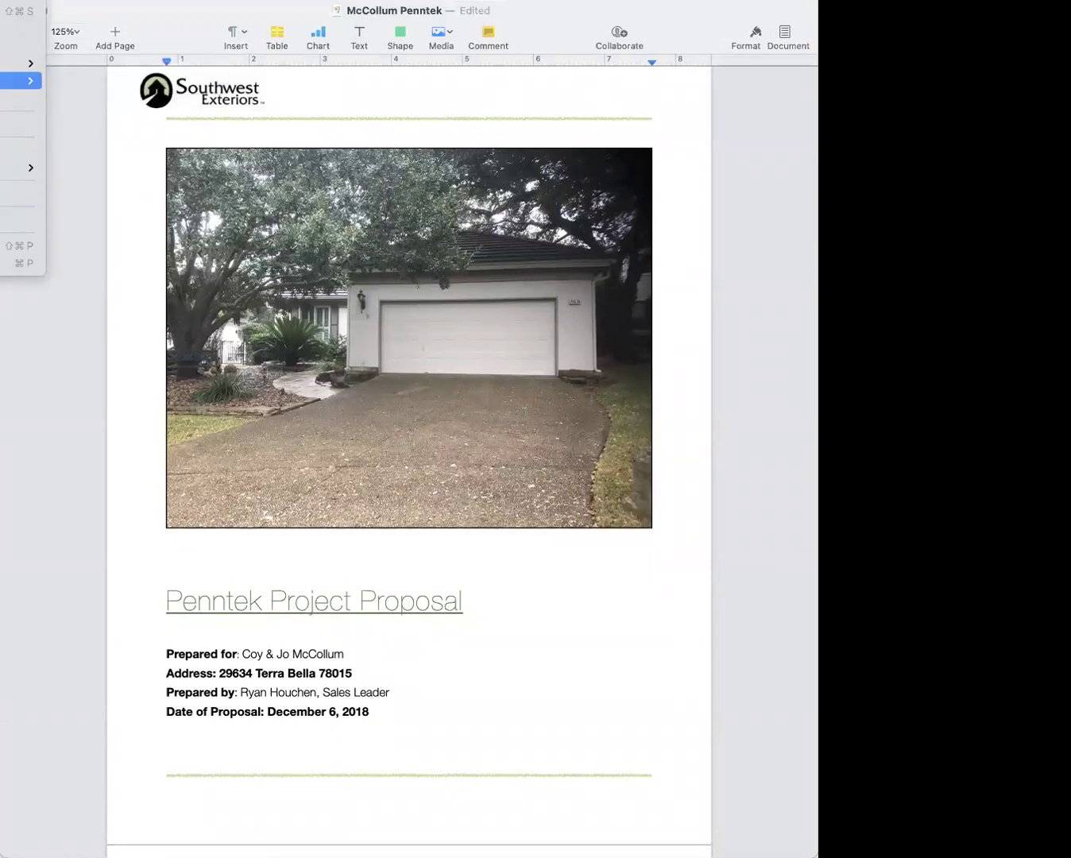
left_click(20, 11)
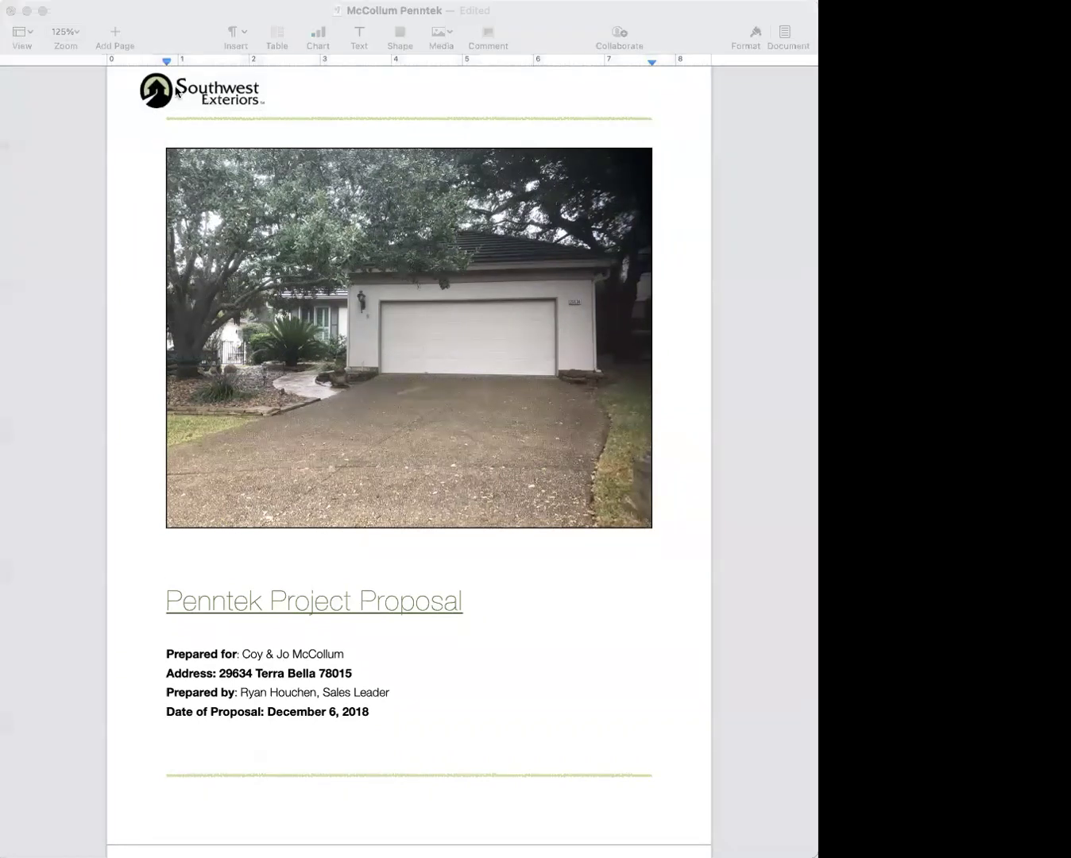
left_click(760, 339)
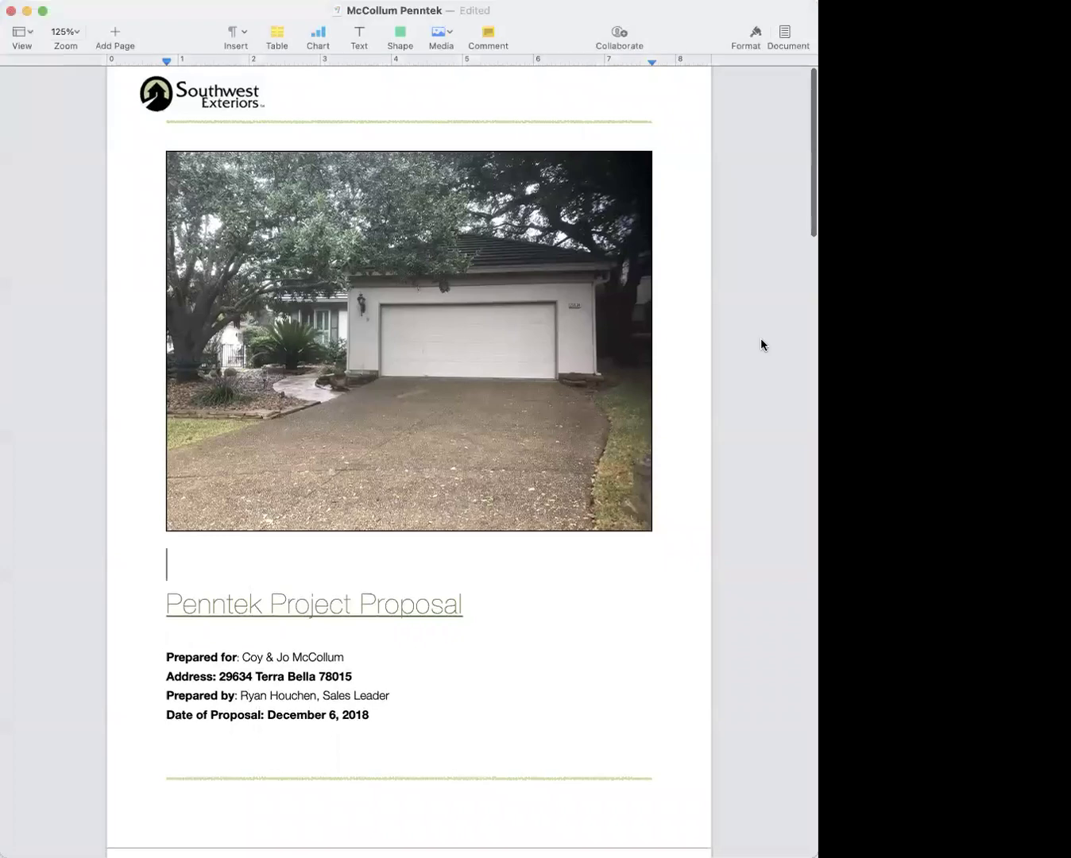
scroll(760, 338, "down", 15)
scroll(760, 337, "up", 15)
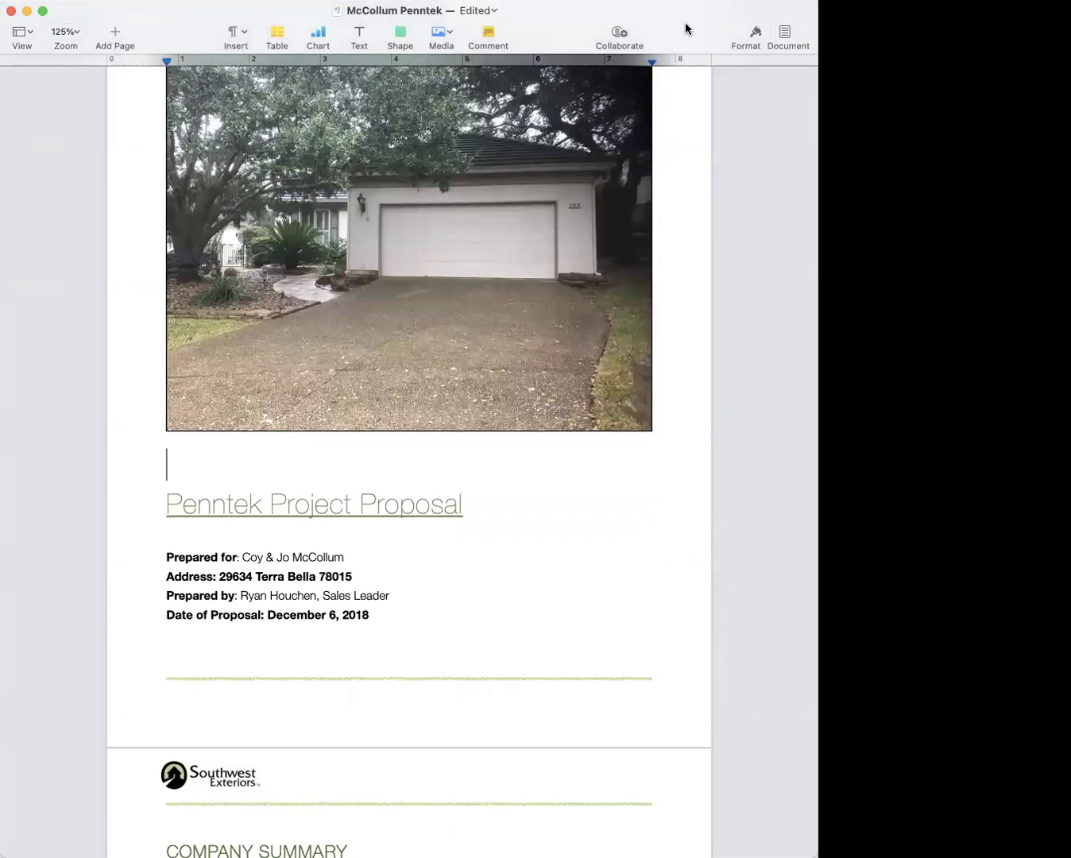
scroll(654, 292, "down", 15)
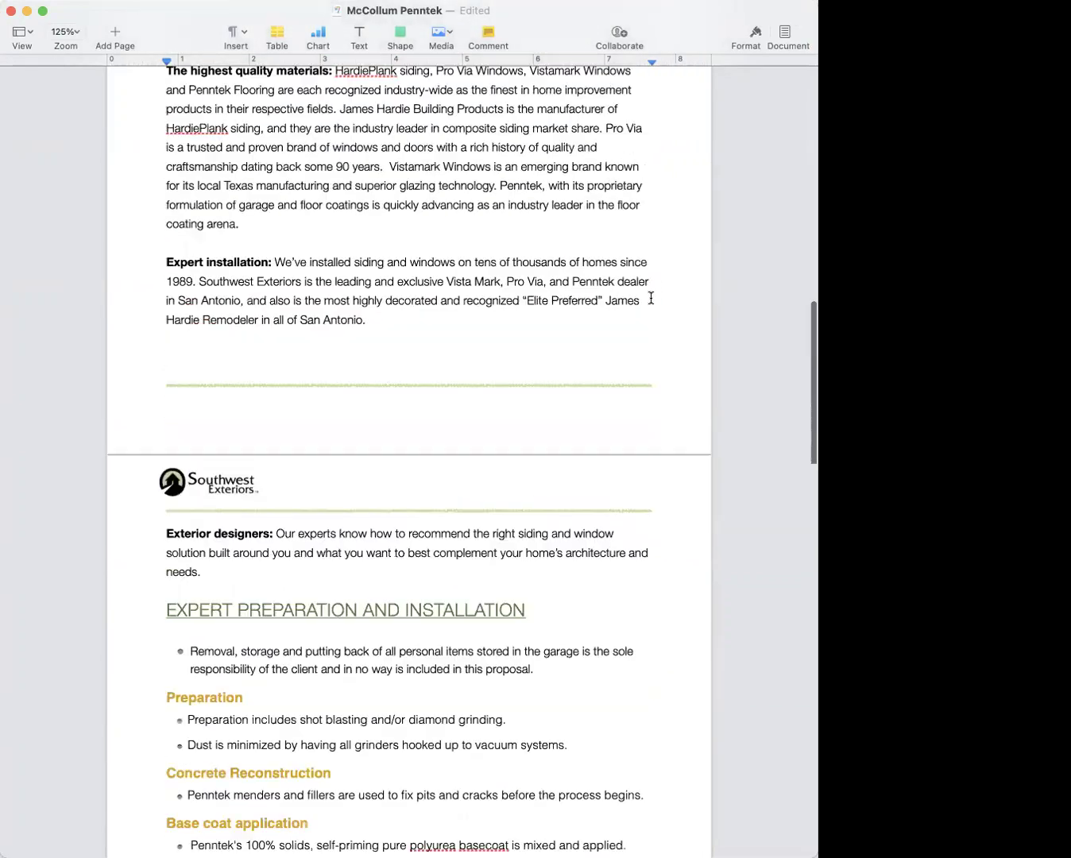
scroll(652, 297, "up", 15)
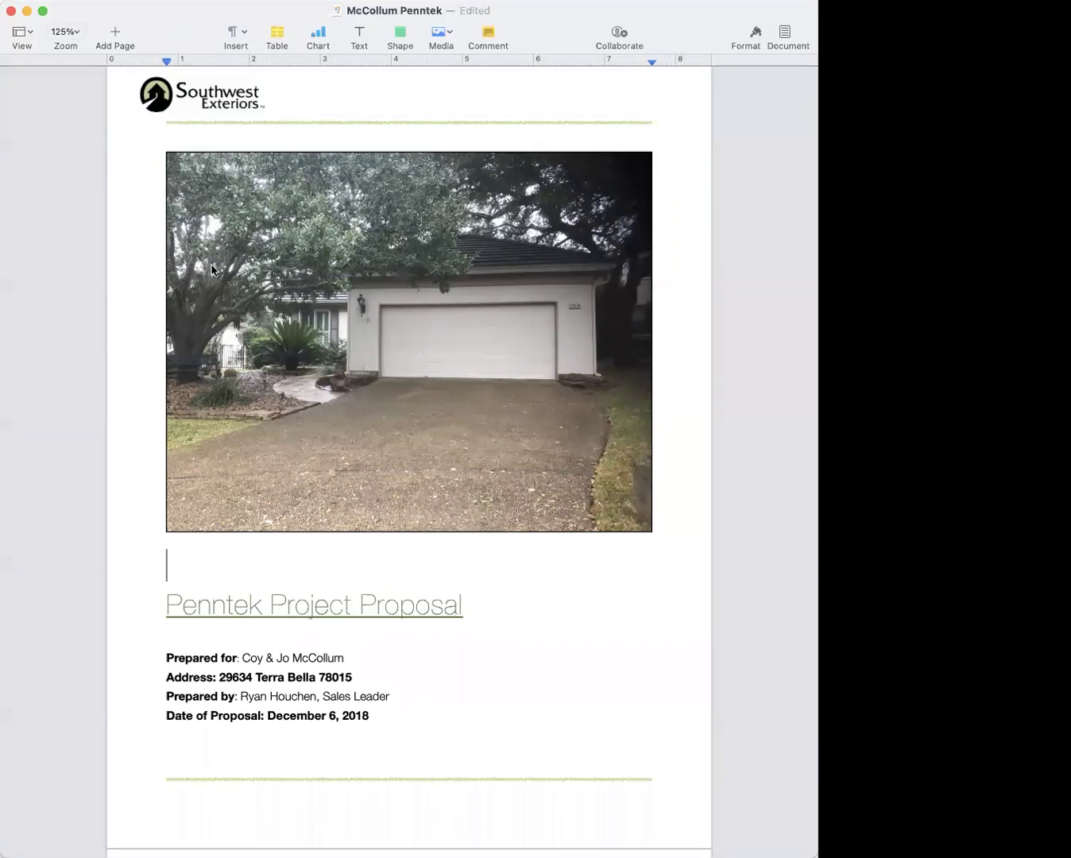
scroll(386, 309, "down", 5)
scroll(385, 308, "down", 10)
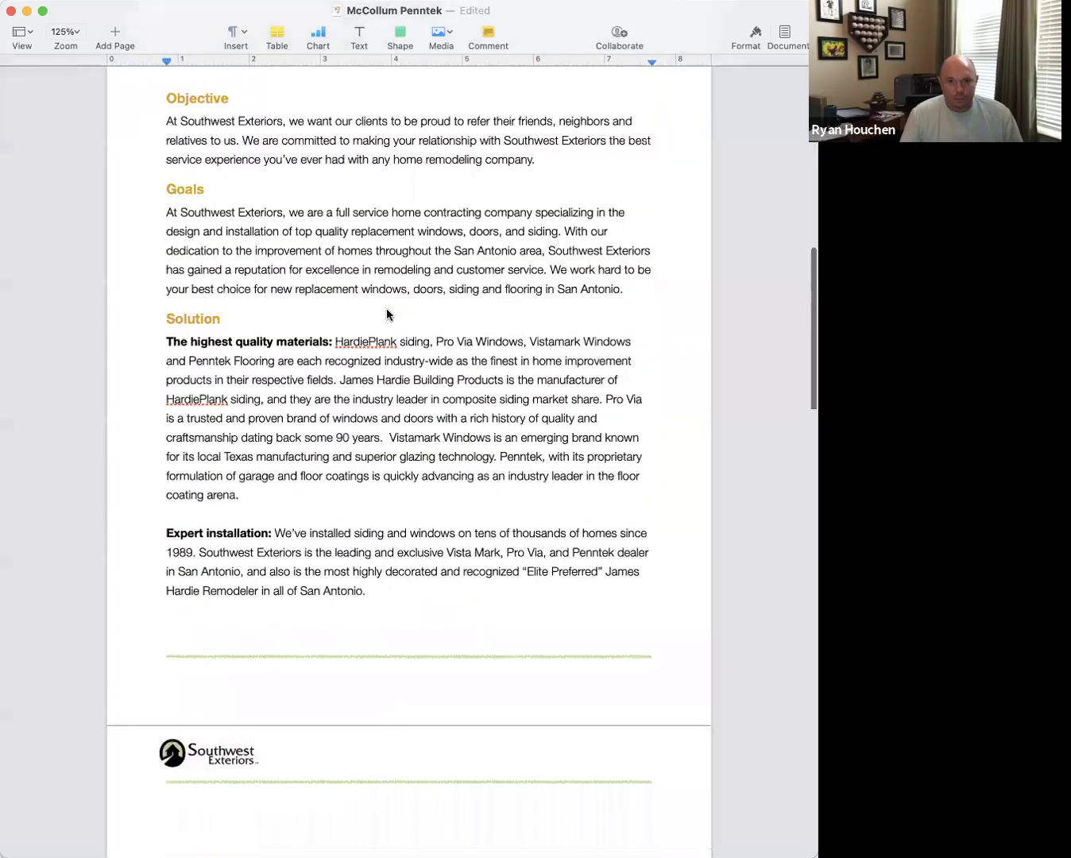
scroll(386, 307, "up", 14)
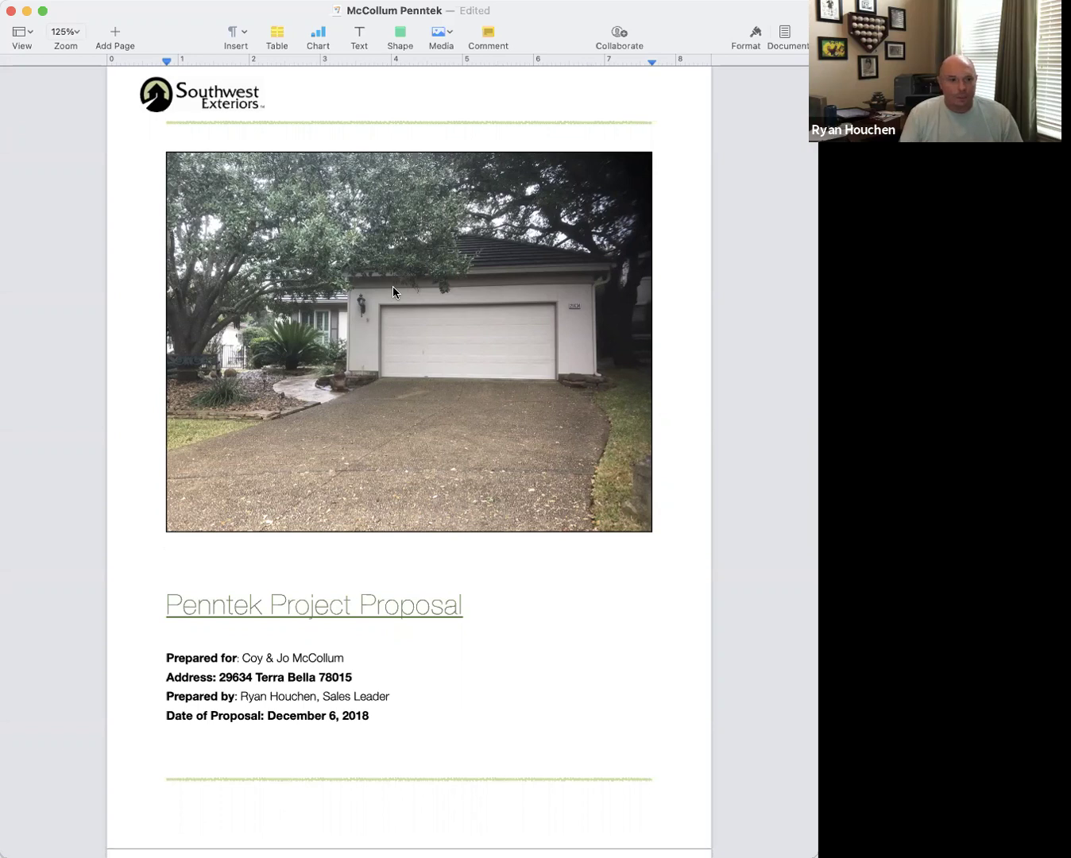
scroll(393, 291, "up", 1)
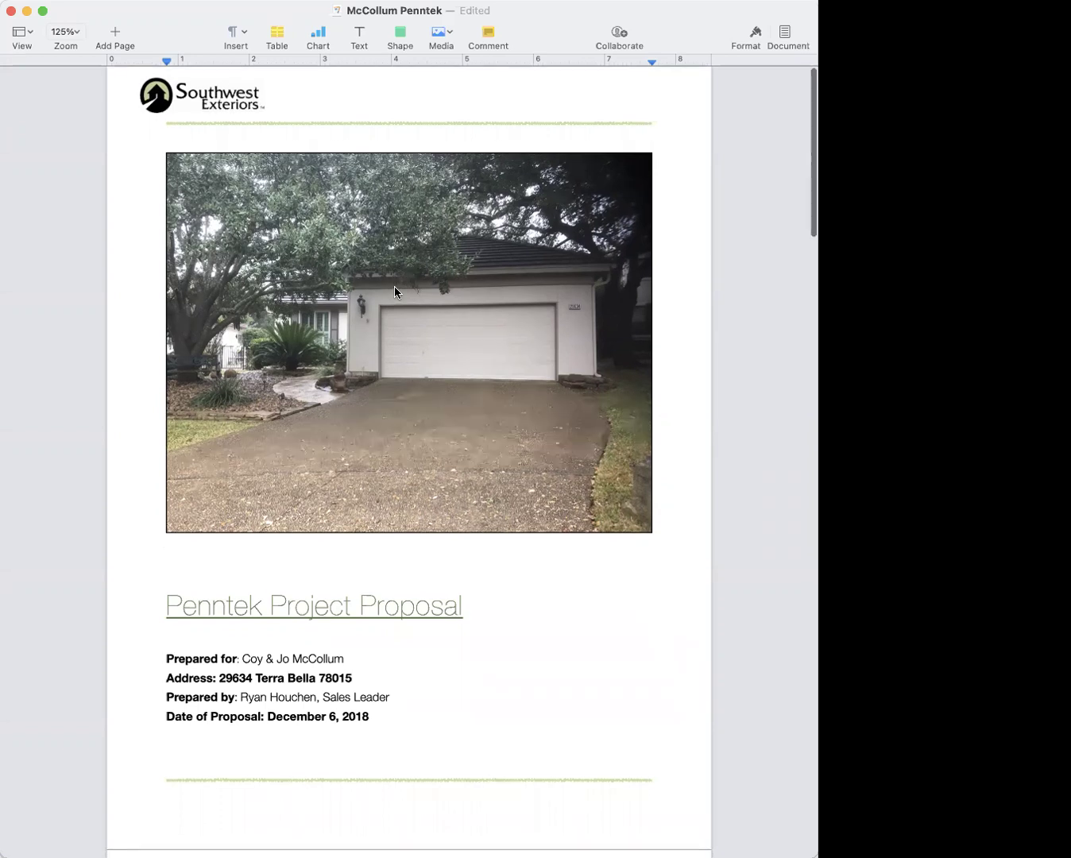
scroll(389, 295, "up", 1)
scroll(388, 299, "down", 1)
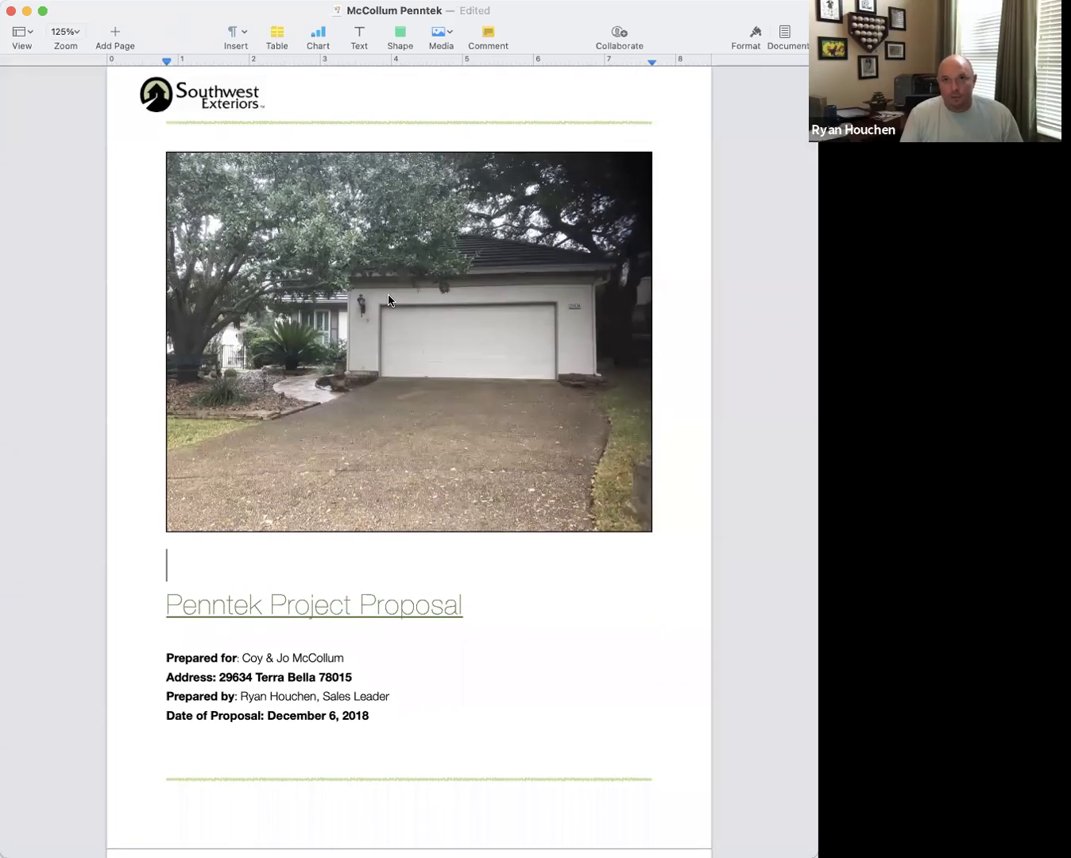